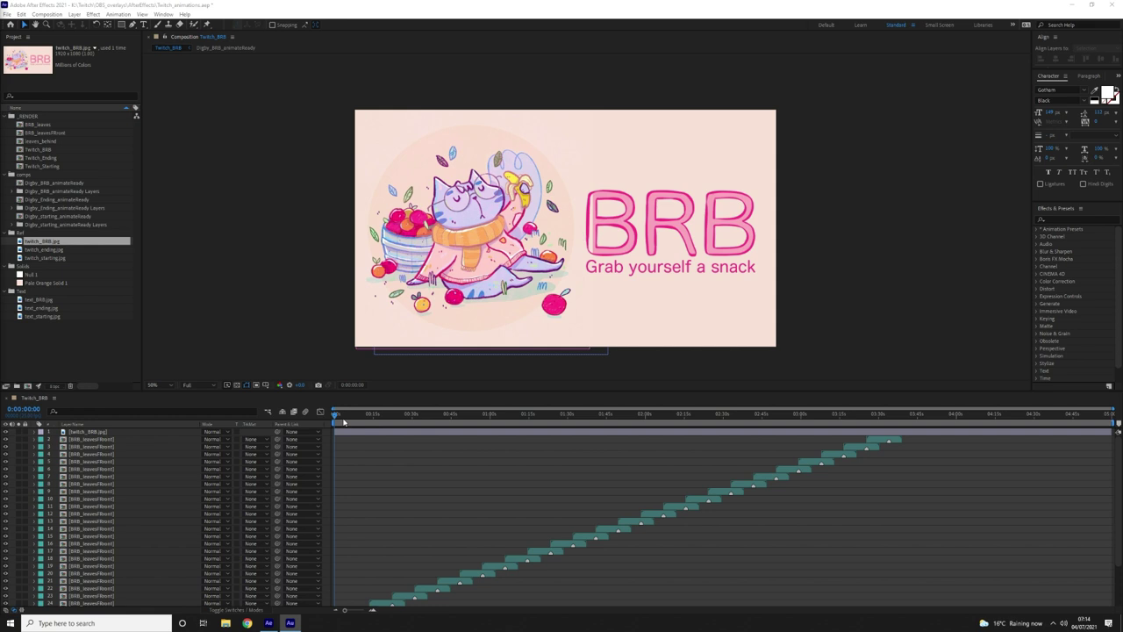
Add the twitch_ending.jpg and twitch_starting.jpg reference images above the layers of the Twitch_BRB composition, and delete both again.
click(39, 250)
click(125, 432)
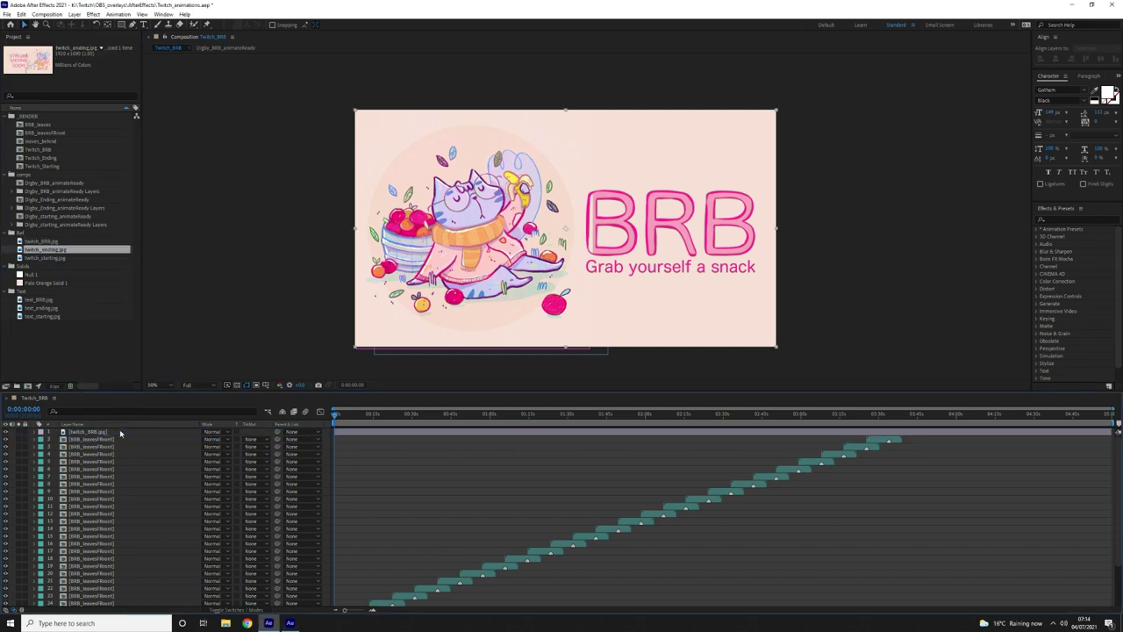
key(ctrl+slash)
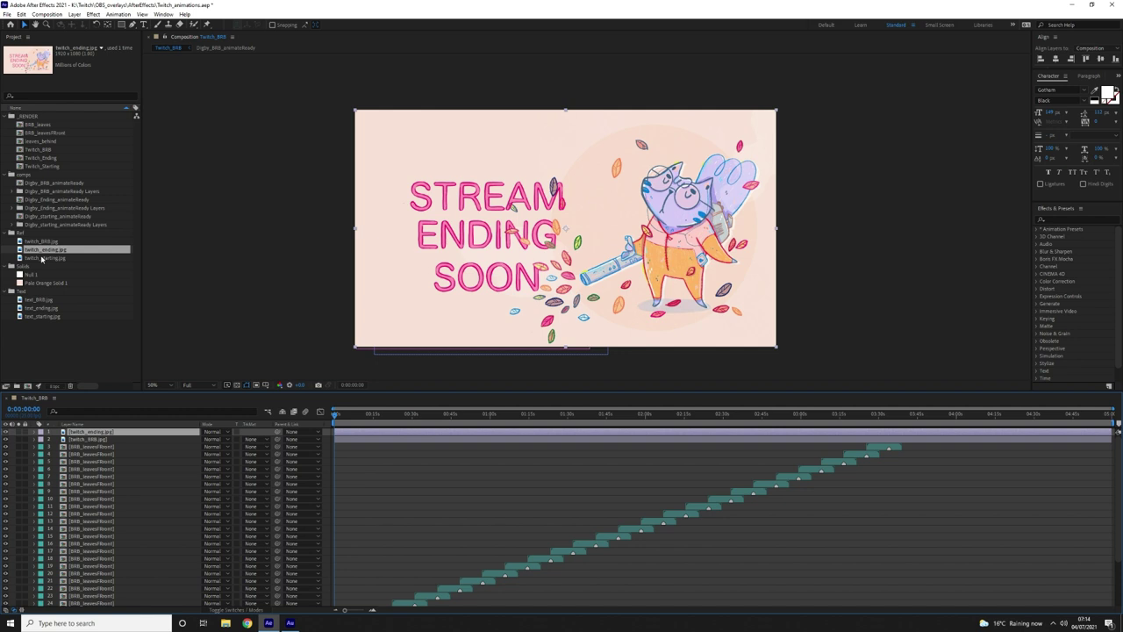
click(41, 258)
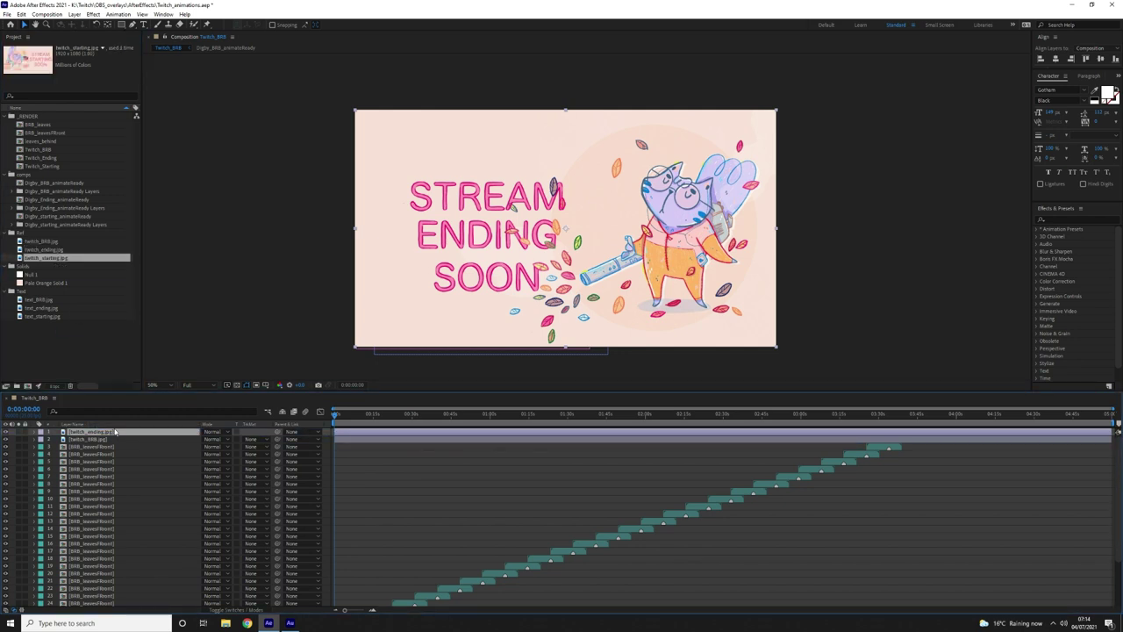
key(ctrl+slash)
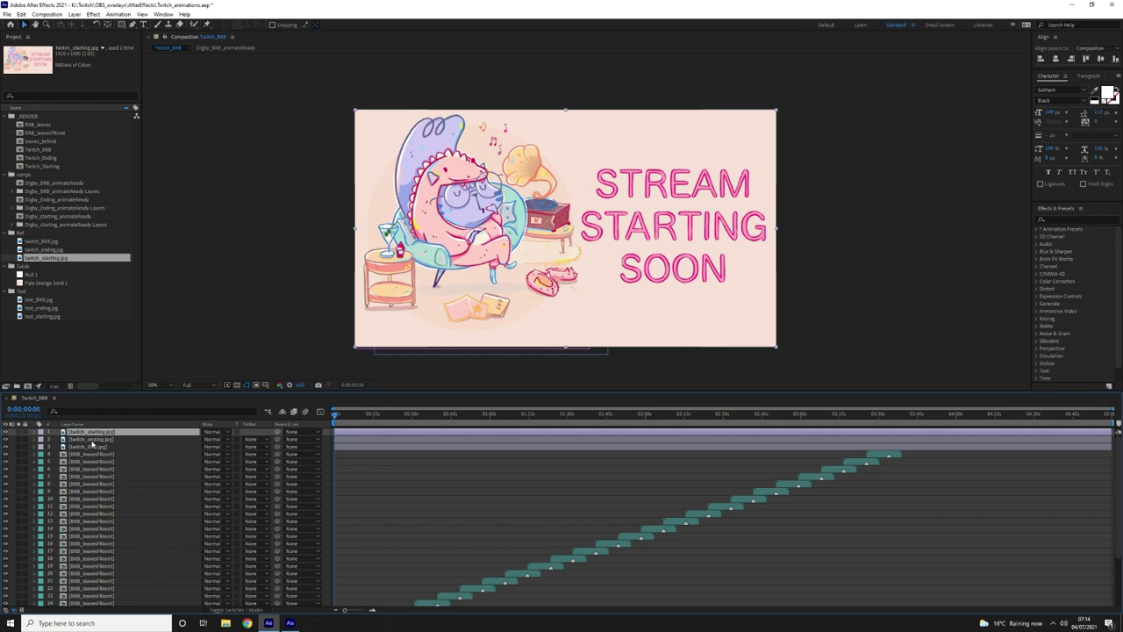
ctrl+click(90, 440)
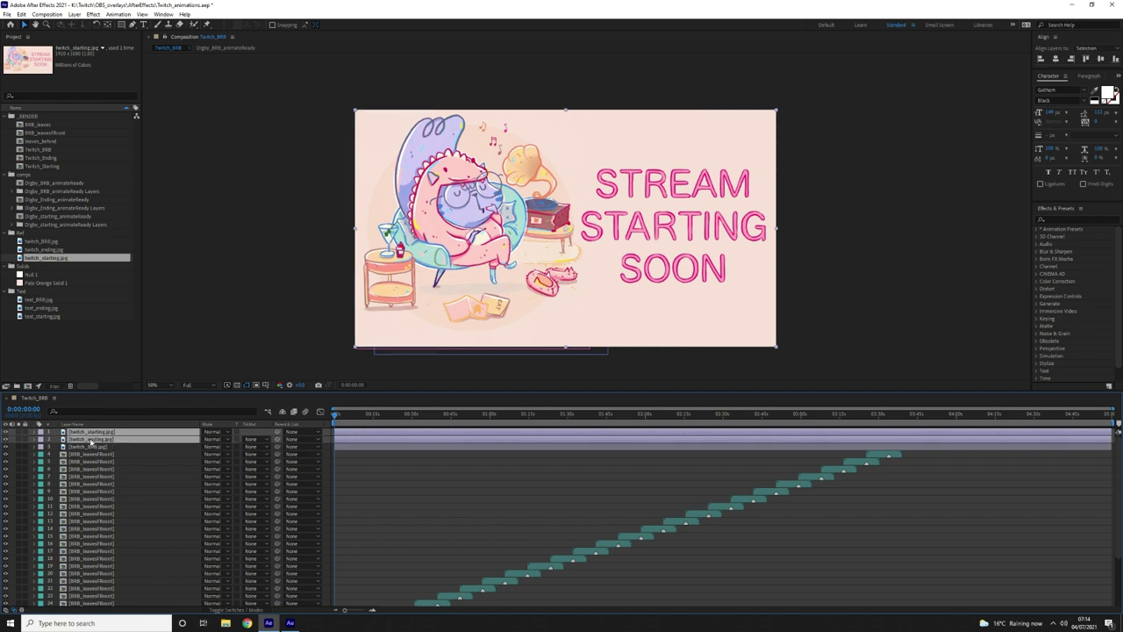
key(Delete)
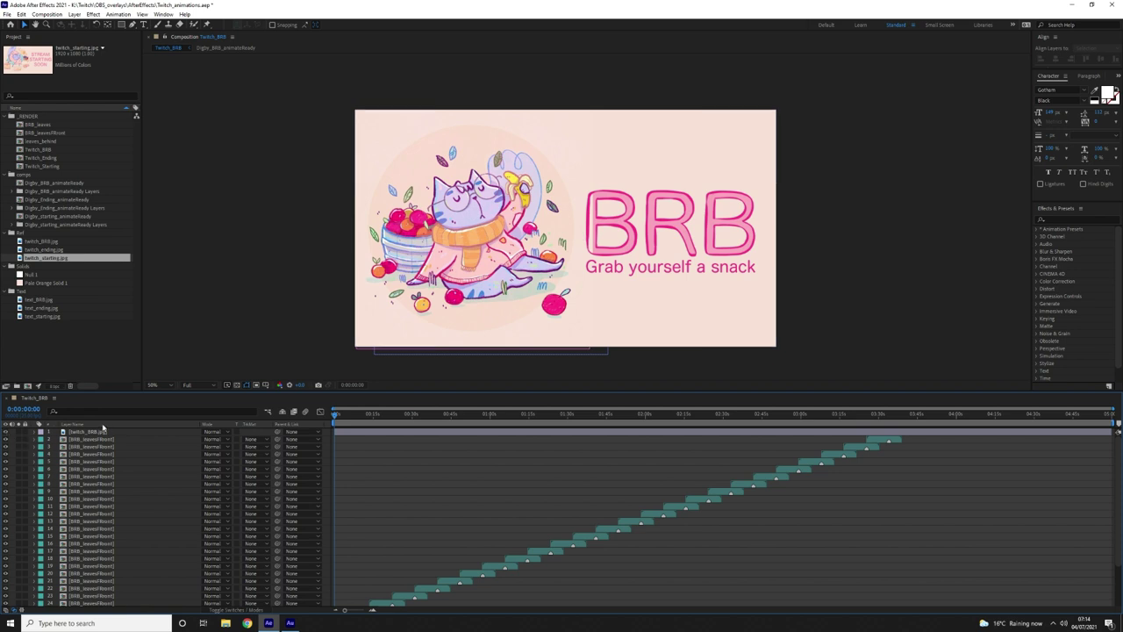
Delete the twitch_BRB.jpg reference layer from the top of the Twitch_BRB composition.
scroll(93, 446, down, 3)
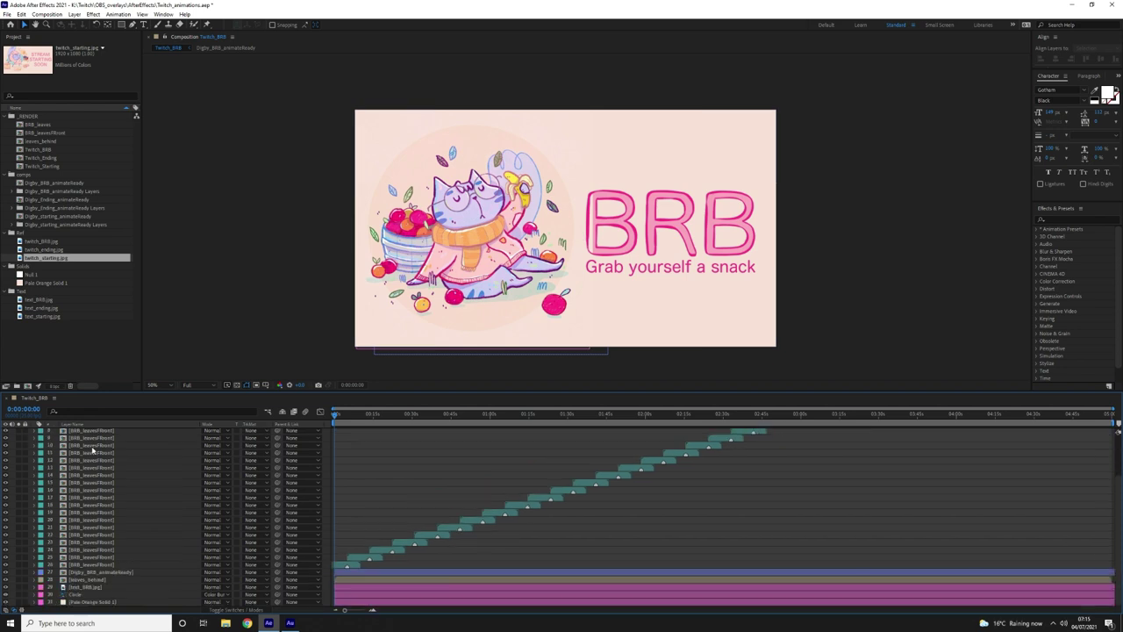
scroll(107, 564, up, 3)
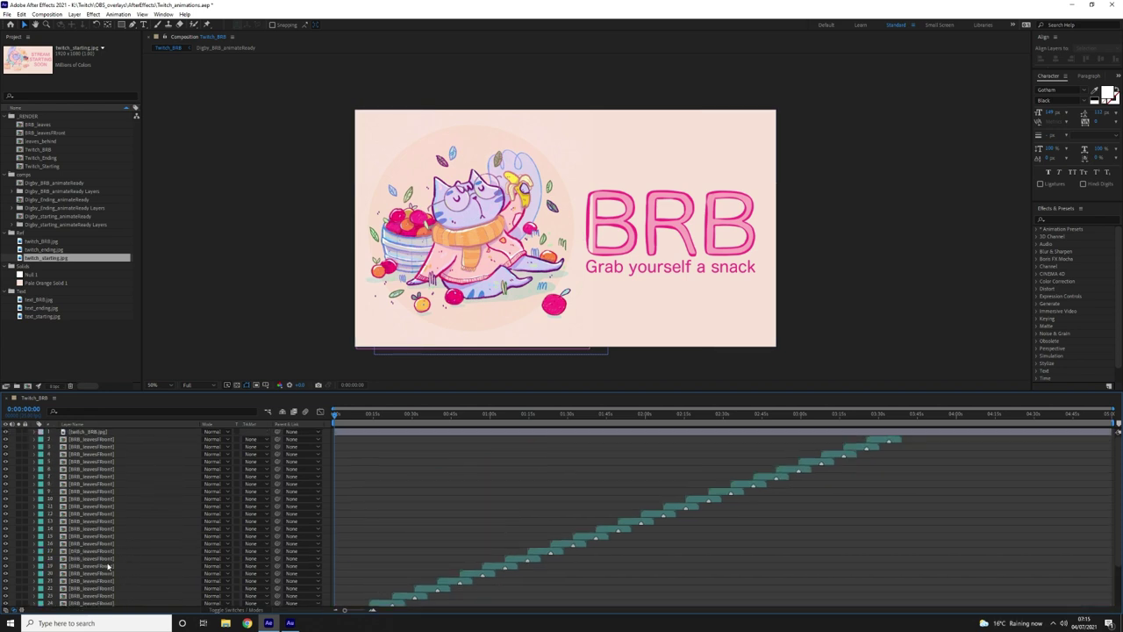
click(83, 432)
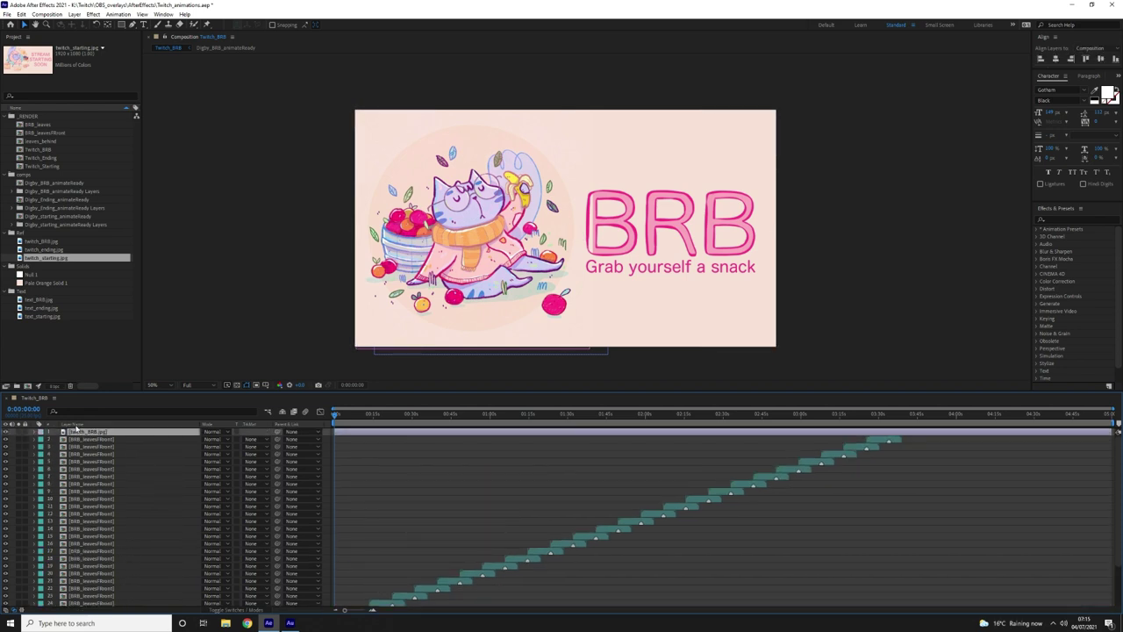
key(Delete)
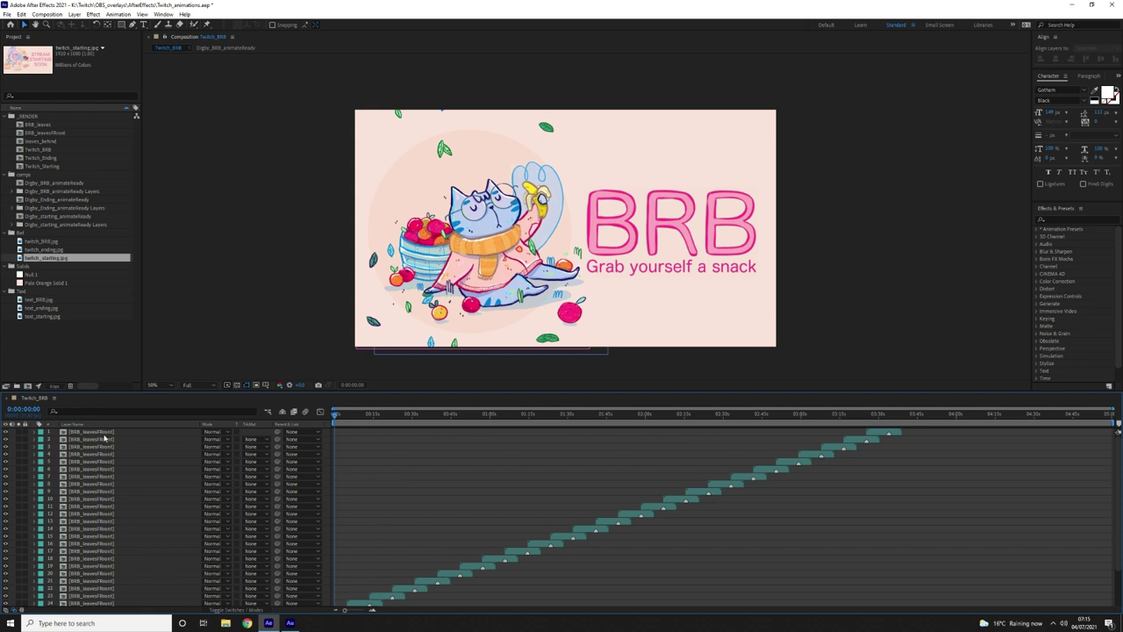
Select all the BRB_leavesFRoont layers and hide them from the timeline's layer list as shy layers.
scroll(136, 534, down, 2)
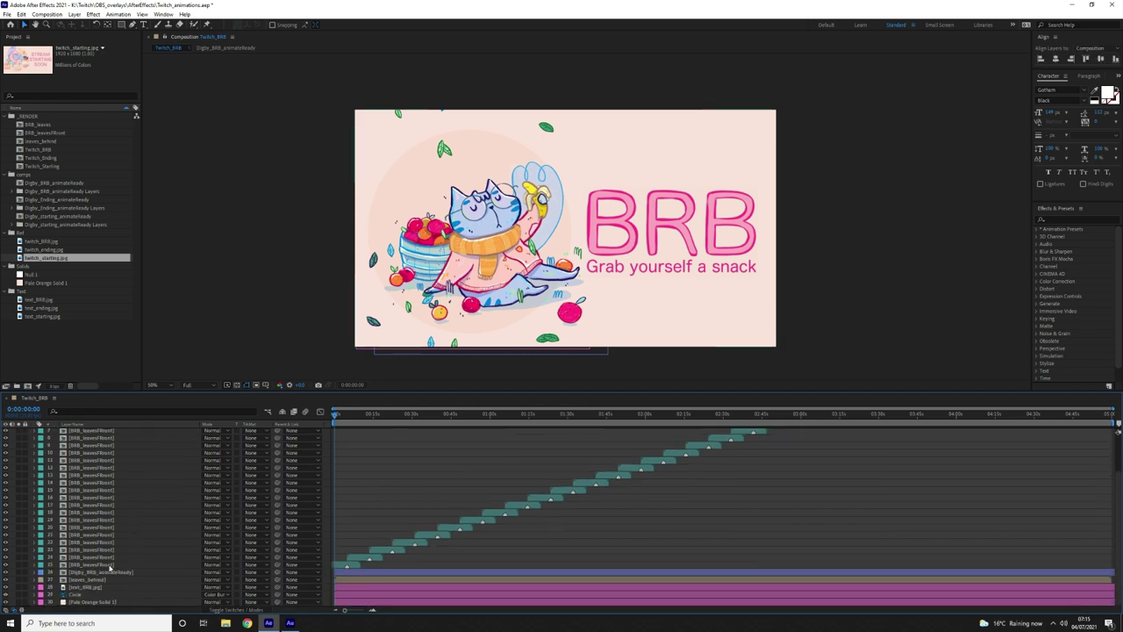
shift+click(134, 564)
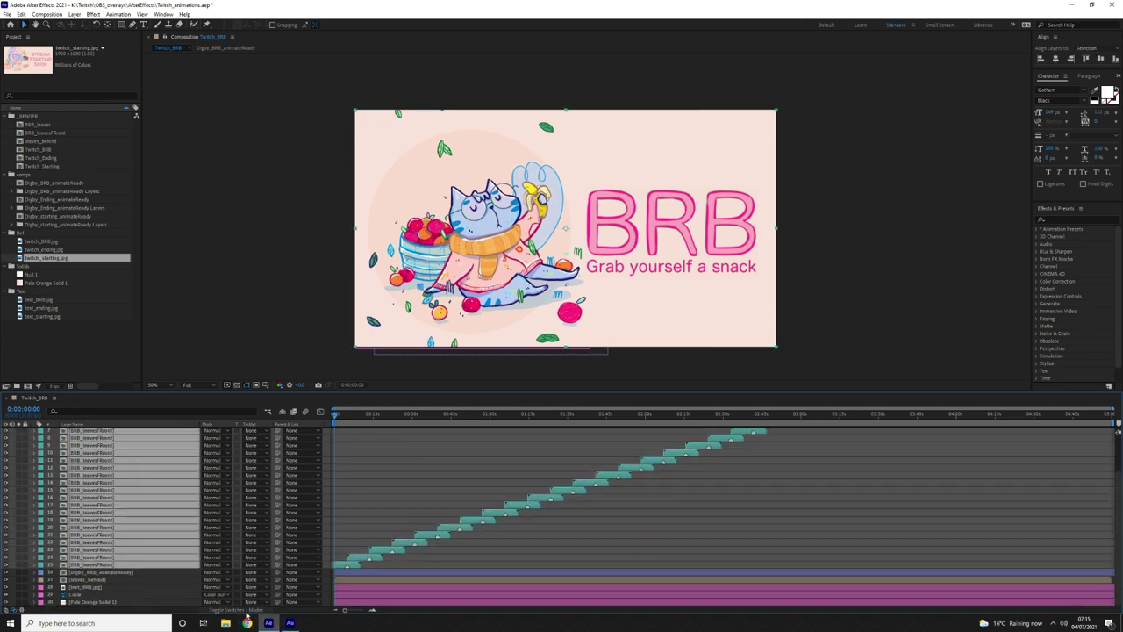
click(235, 609)
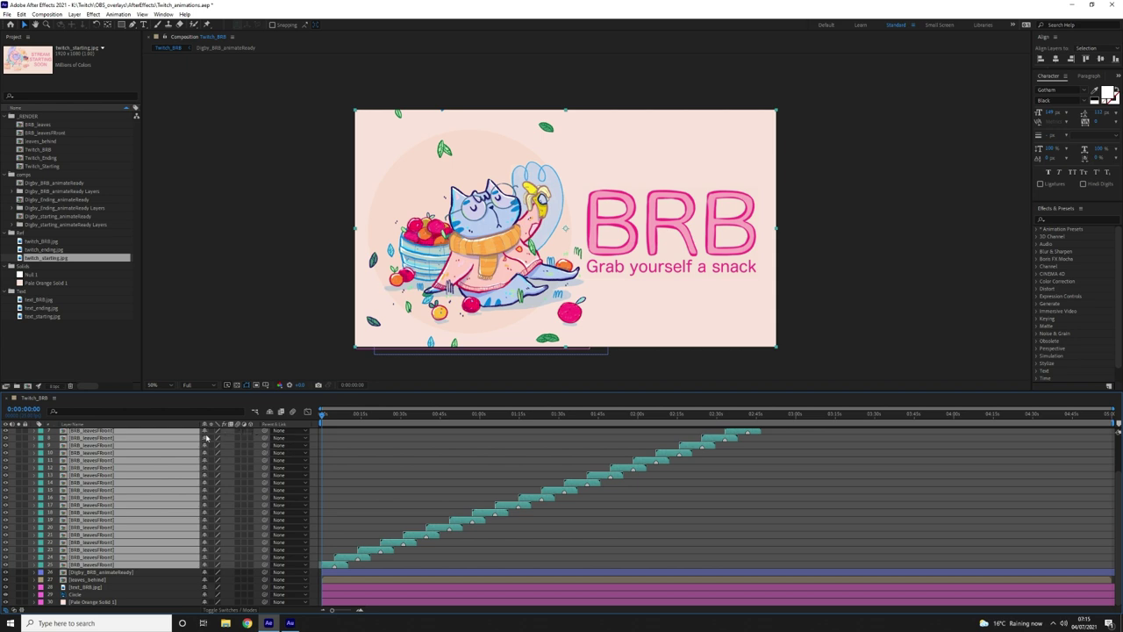
click(269, 412)
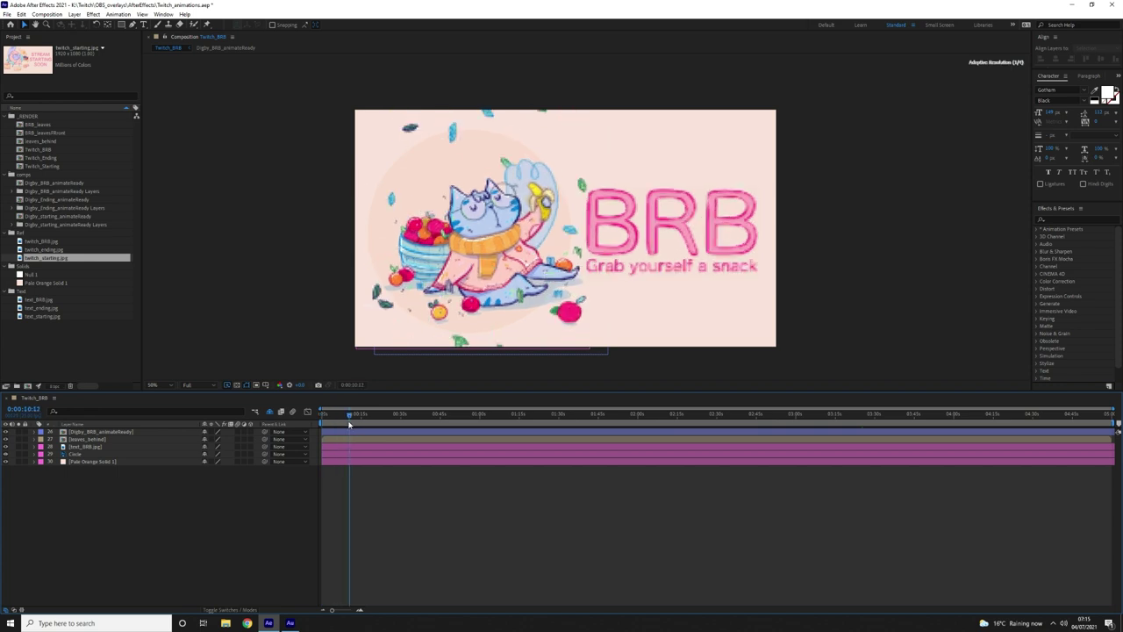
Preview the BRB animation several times from the start of the composition, examining the falling leaves and the cat's movement.
click(416, 532)
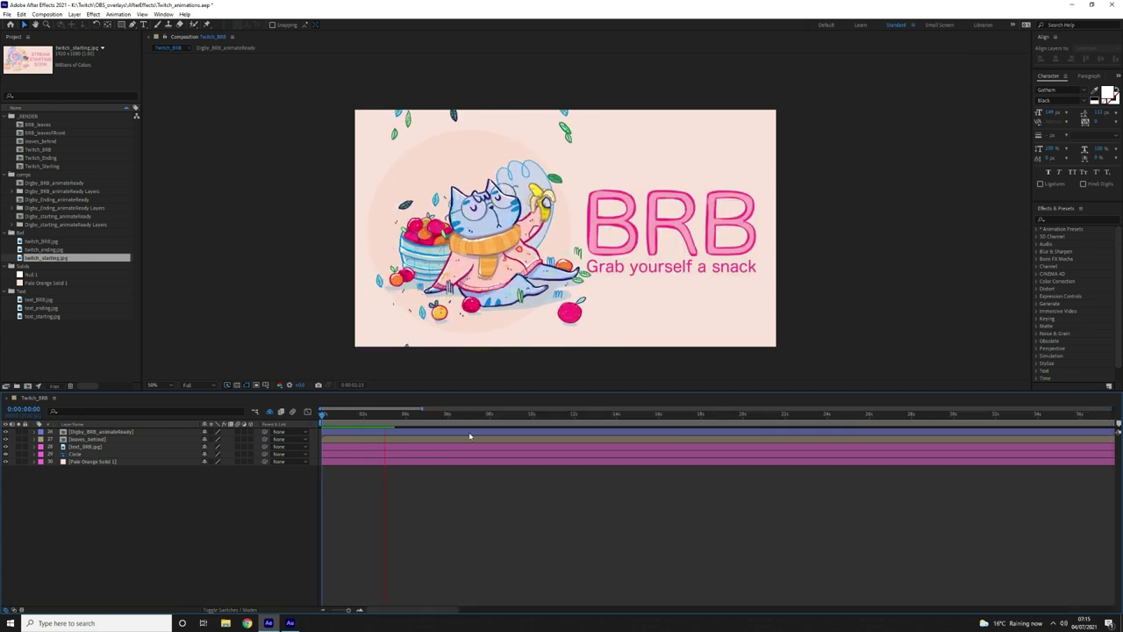
click(326, 423)
key(space)
key(space)
drag(340, 417, 322, 420)
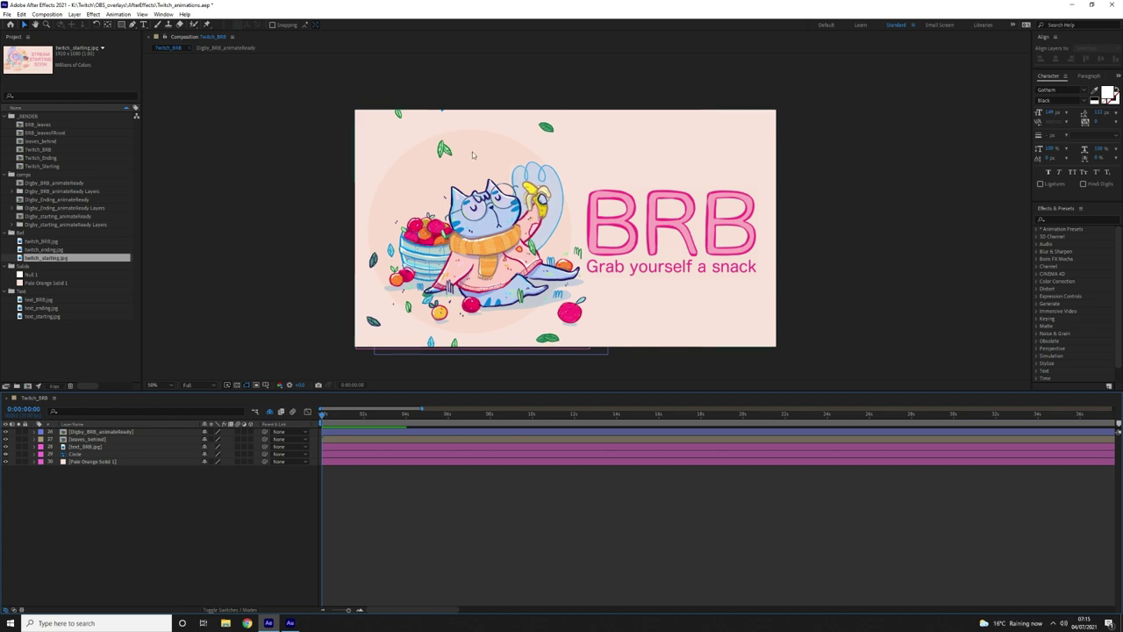
mouse_move(326, 418)
mouse_down()
mouse_move(390, 417)
mouse_move(317, 430)
mouse_up()
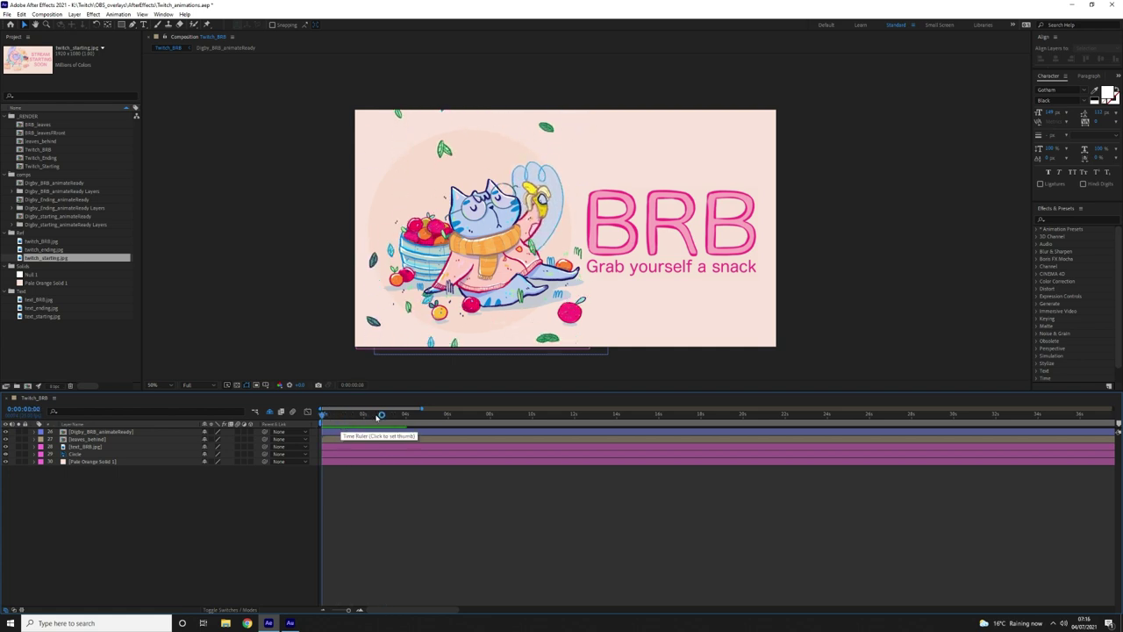
key(space)
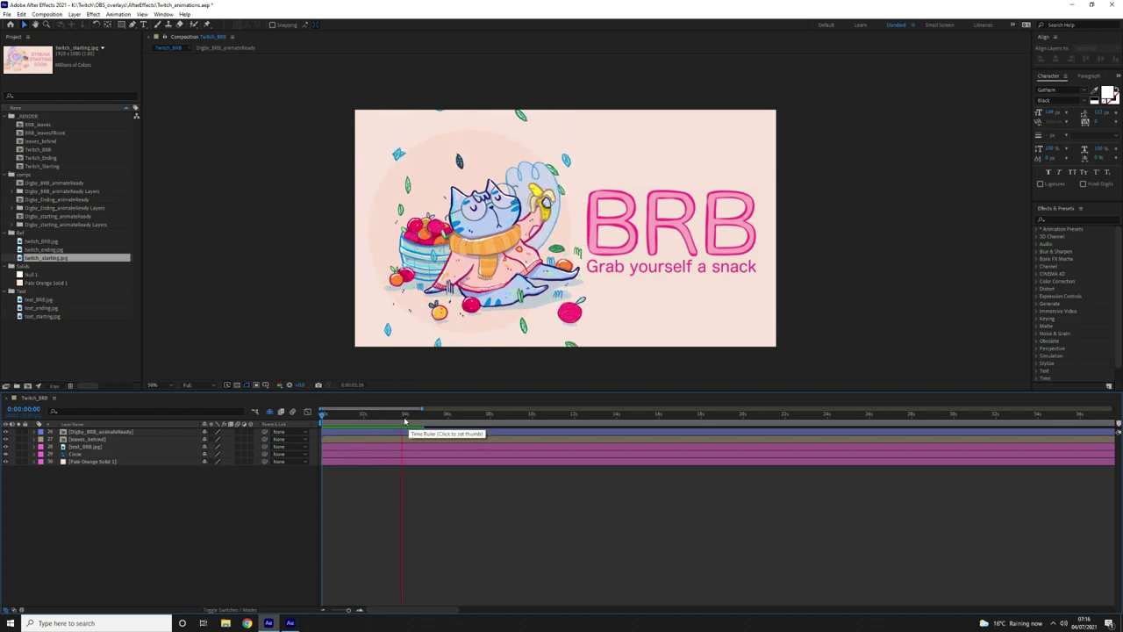
click(326, 426)
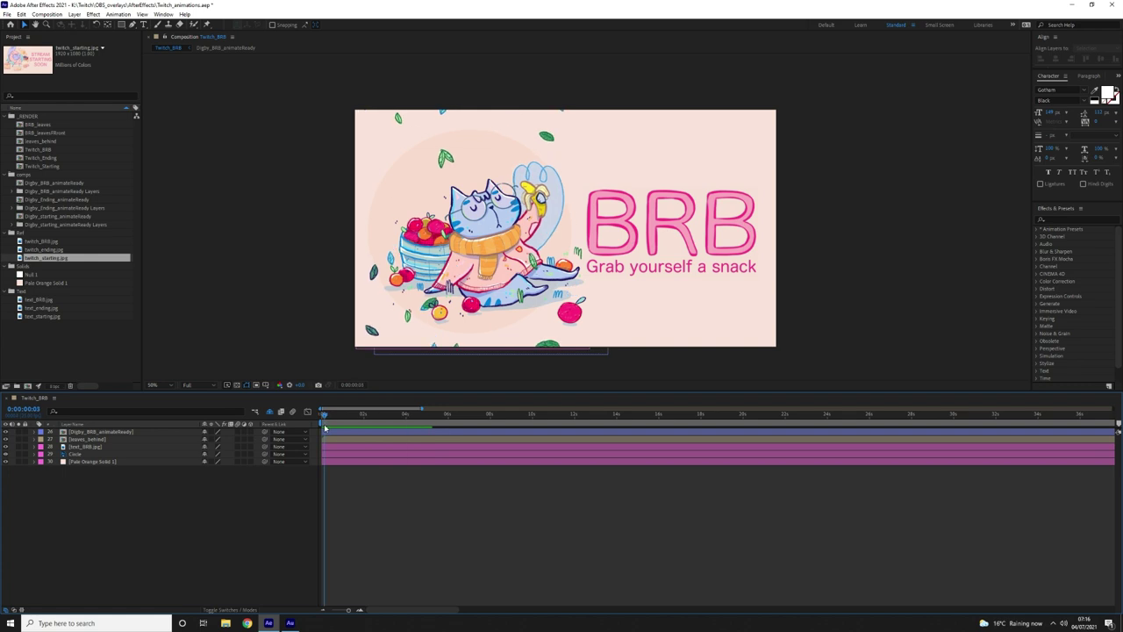
mouse_move(326, 426)
mouse_down()
mouse_move(410, 425)
mouse_move(321, 425)
mouse_up()
key(space)
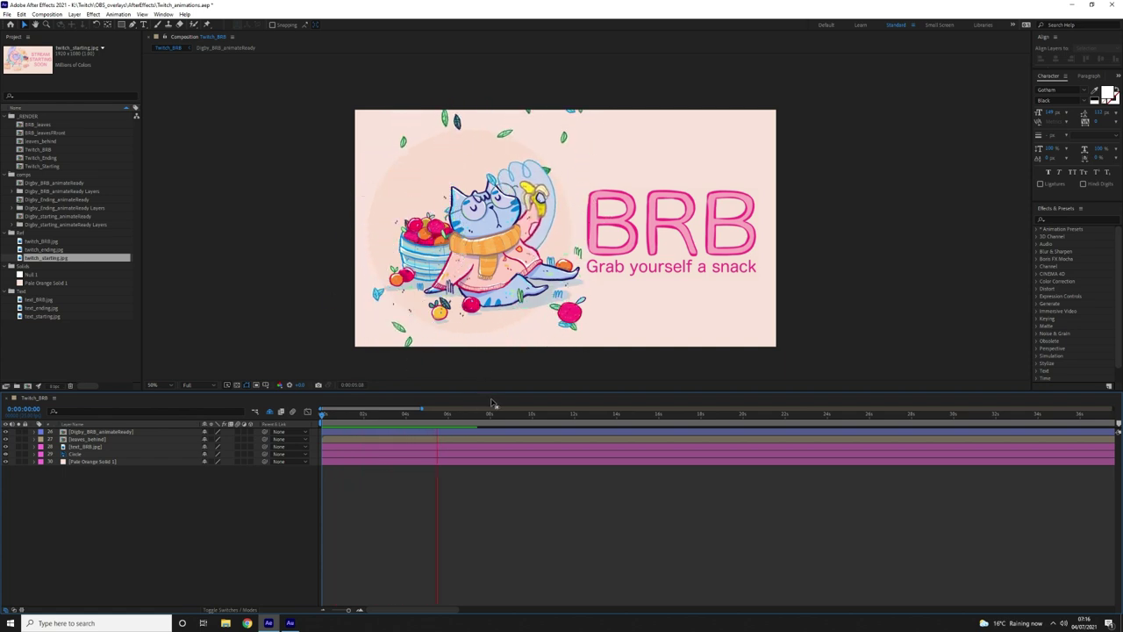
click(343, 419)
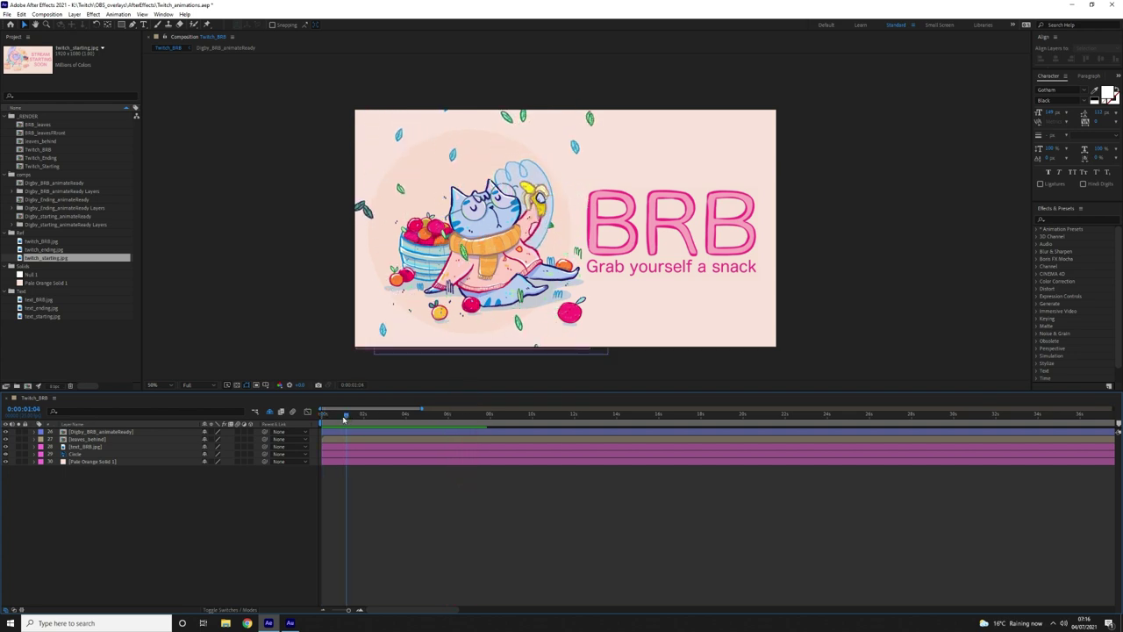
drag(343, 418, 317, 421)
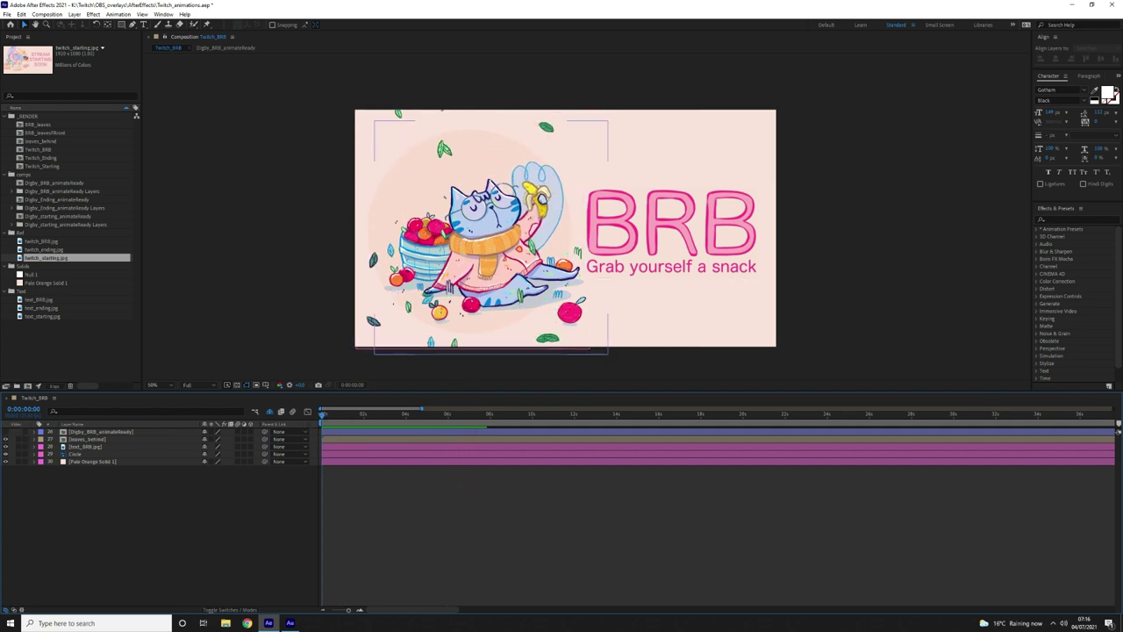
Turn off the visibility of the five listed layers, and show the Pale Orange Solid 1, Circle and text_BRB.jpg layers again.
drag(4, 470, 5, 465)
click(81, 462)
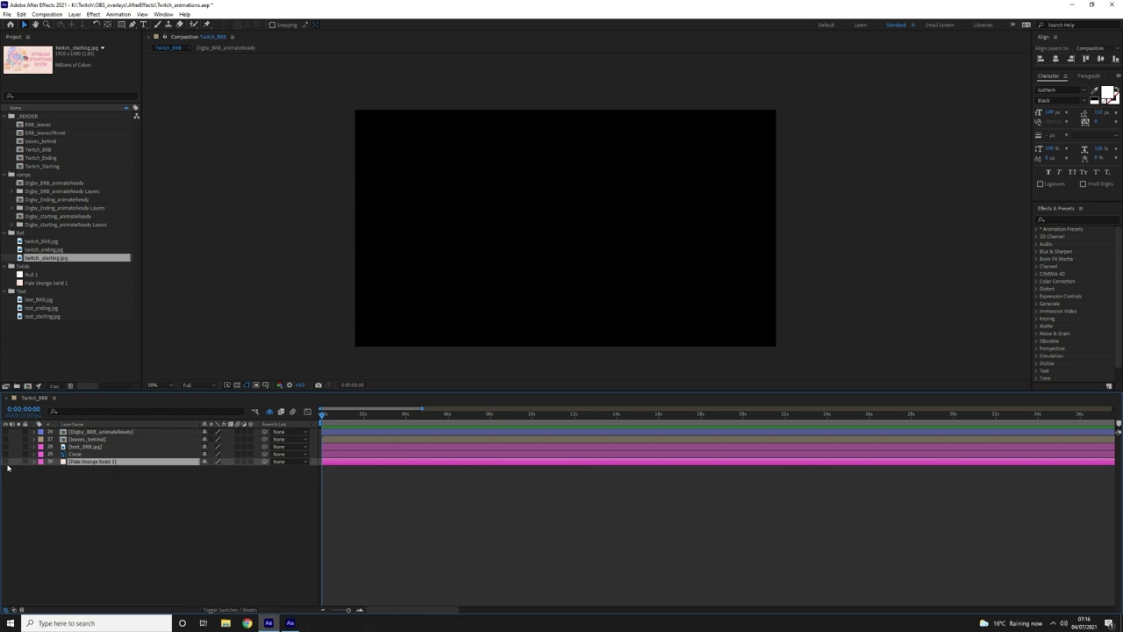
click(5, 464)
click(7, 454)
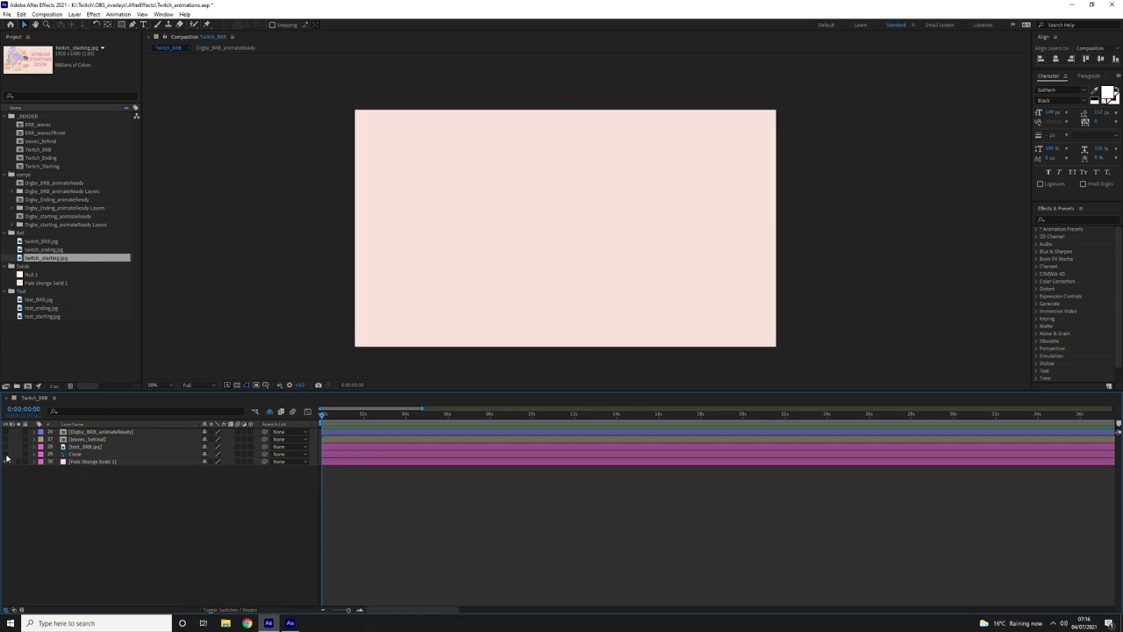
click(6, 453)
click(6, 447)
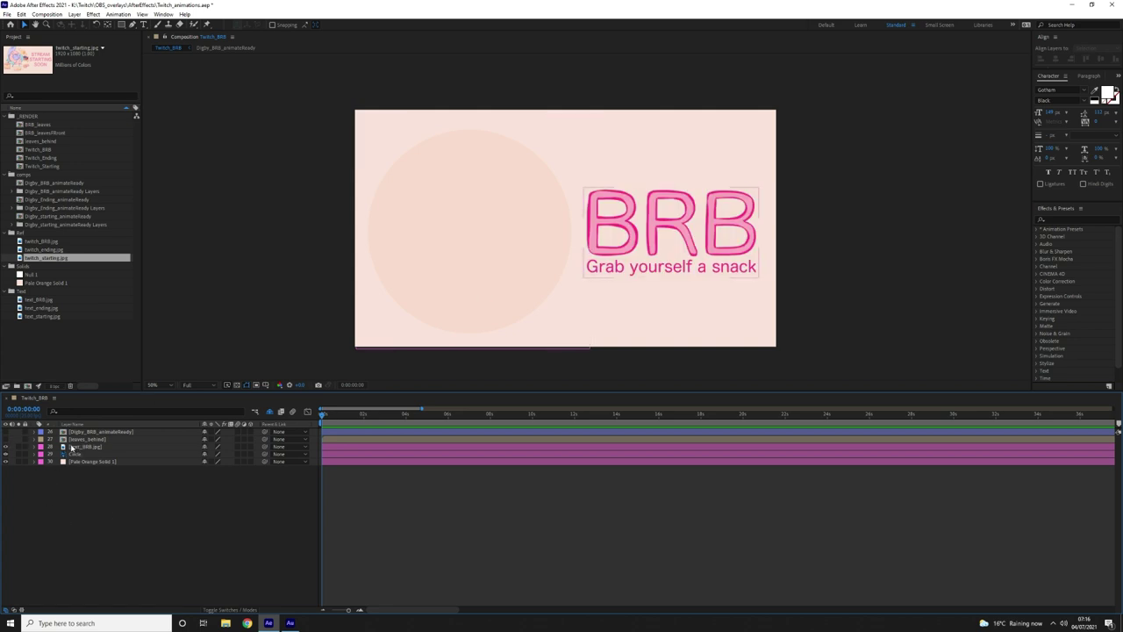
Check the leaves_behind layer by toggling its visibility, leave it hidden, and show the Digby_BRB_animateReady layer.
click(76, 439)
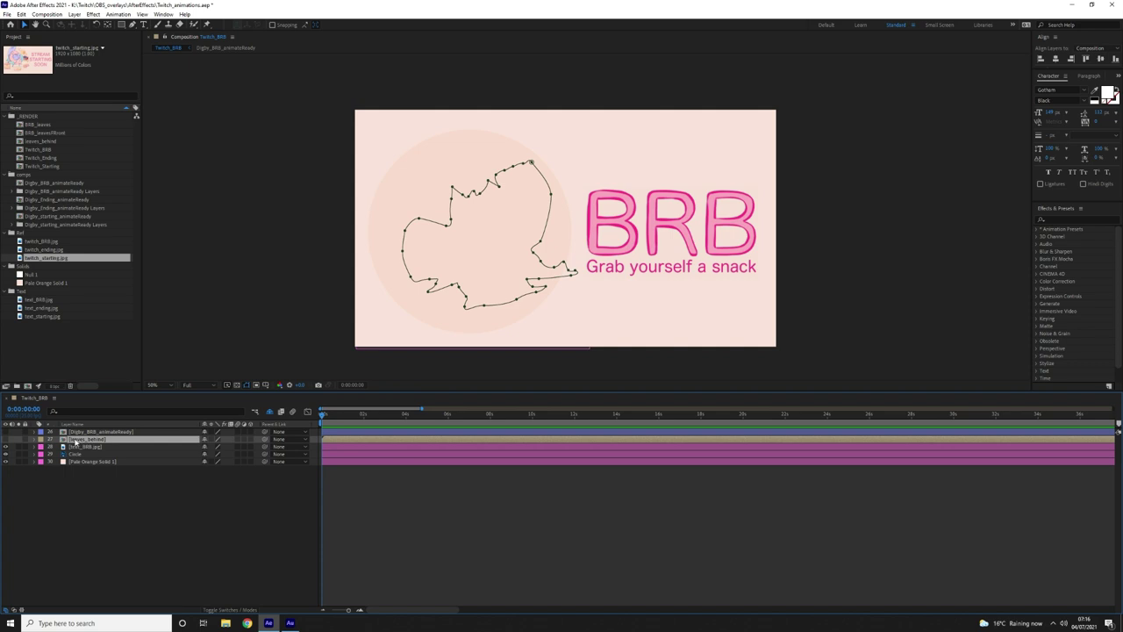
click(6, 440)
click(6, 439)
click(6, 440)
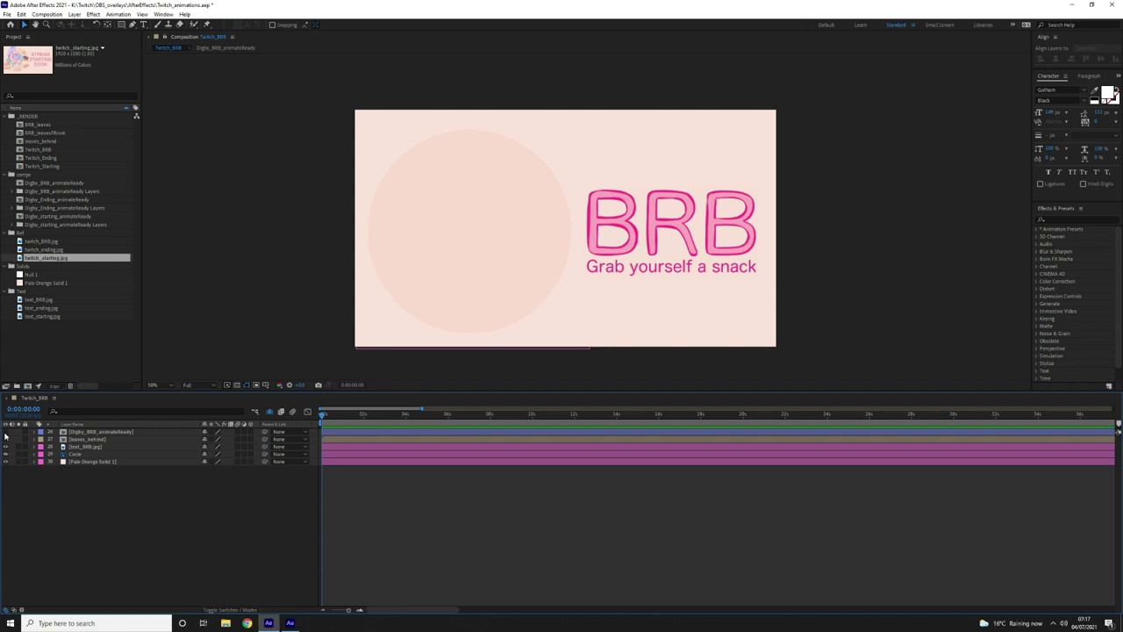
click(6, 432)
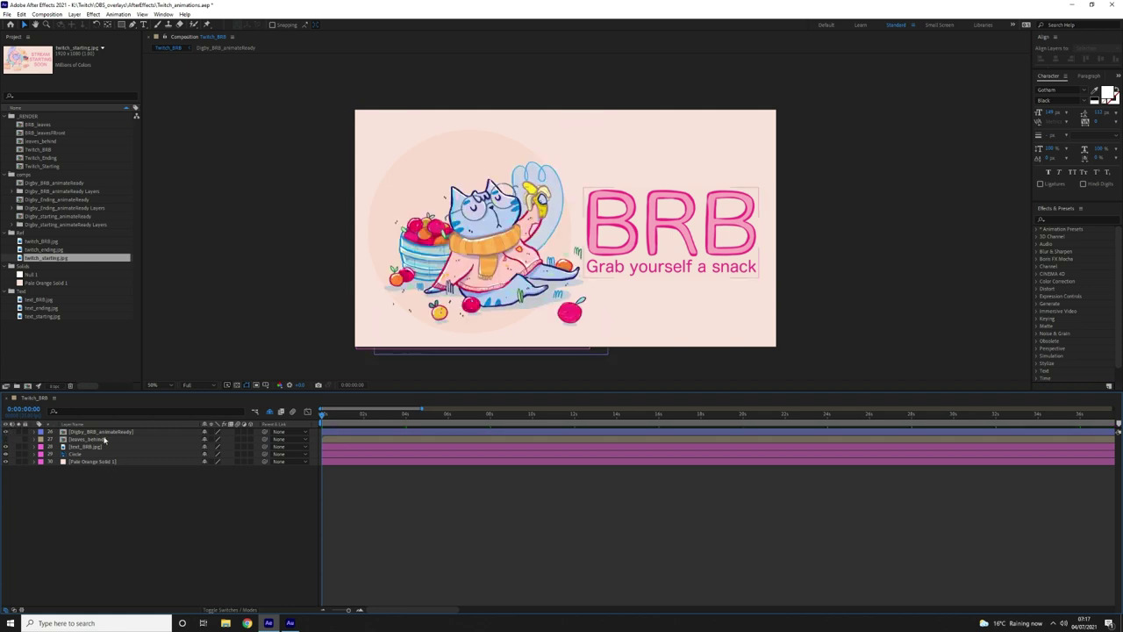
Open the Digby_BRB_animateReady composition and show its bottom Pale Orange Solid 1 layer, with the current time at frame 4.
click(66, 432)
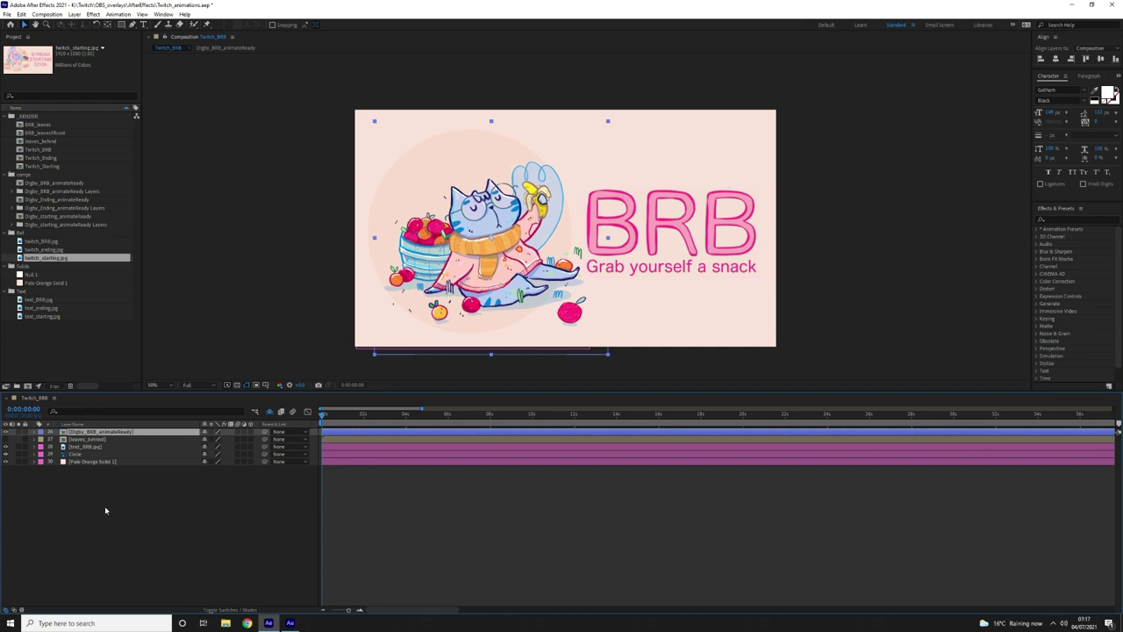
double_click(86, 432)
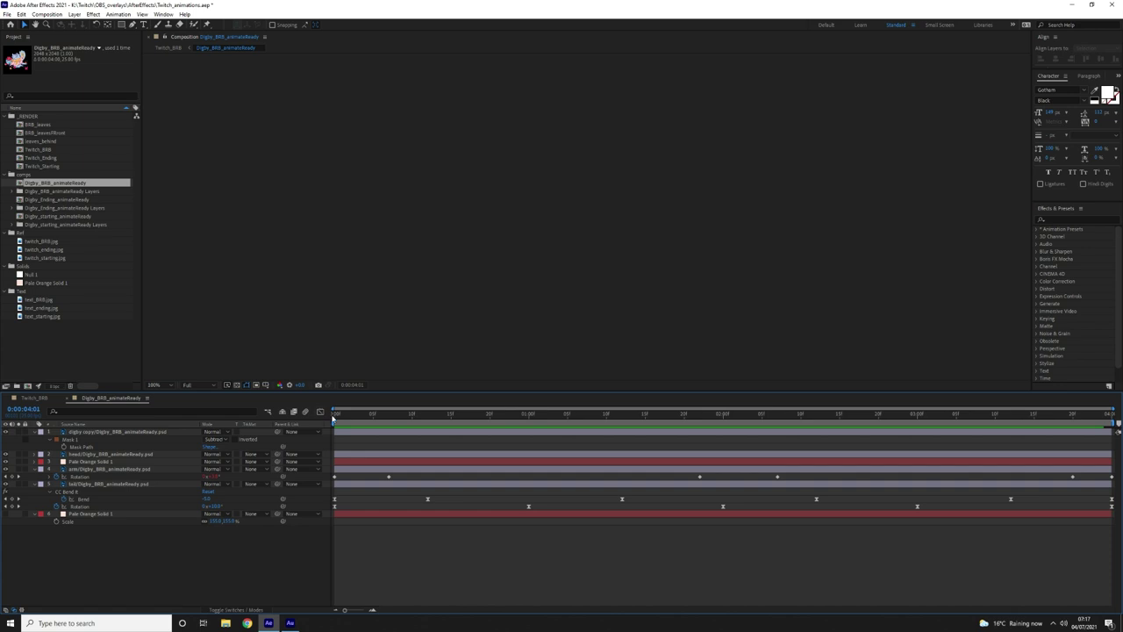
click(342, 415)
click(358, 418)
scroll(456, 254, down, 2)
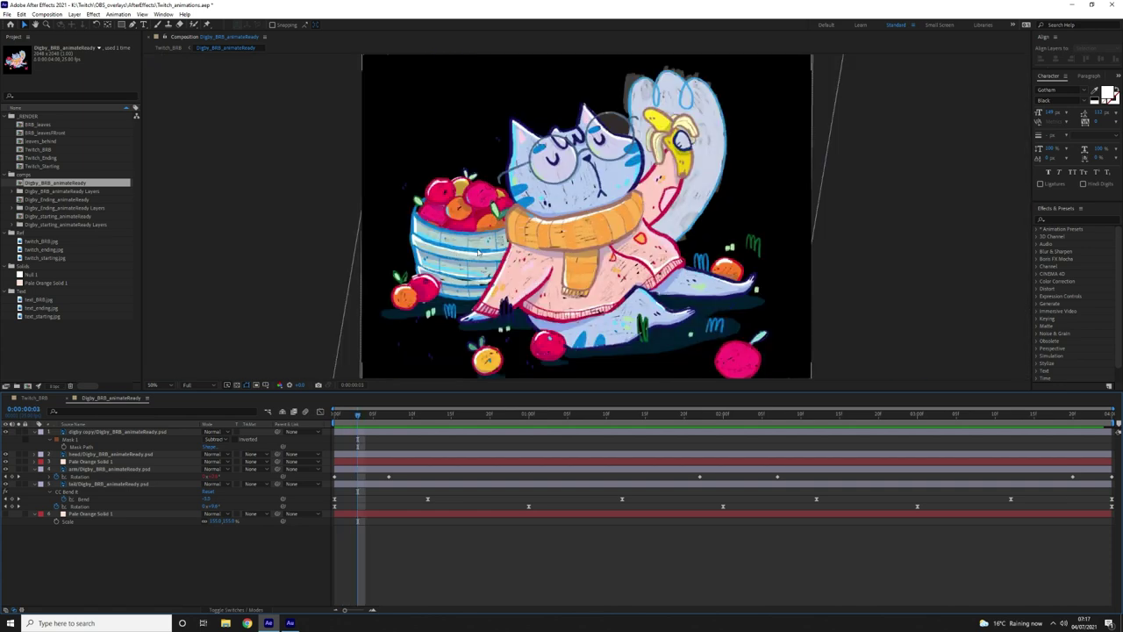
click(5, 514)
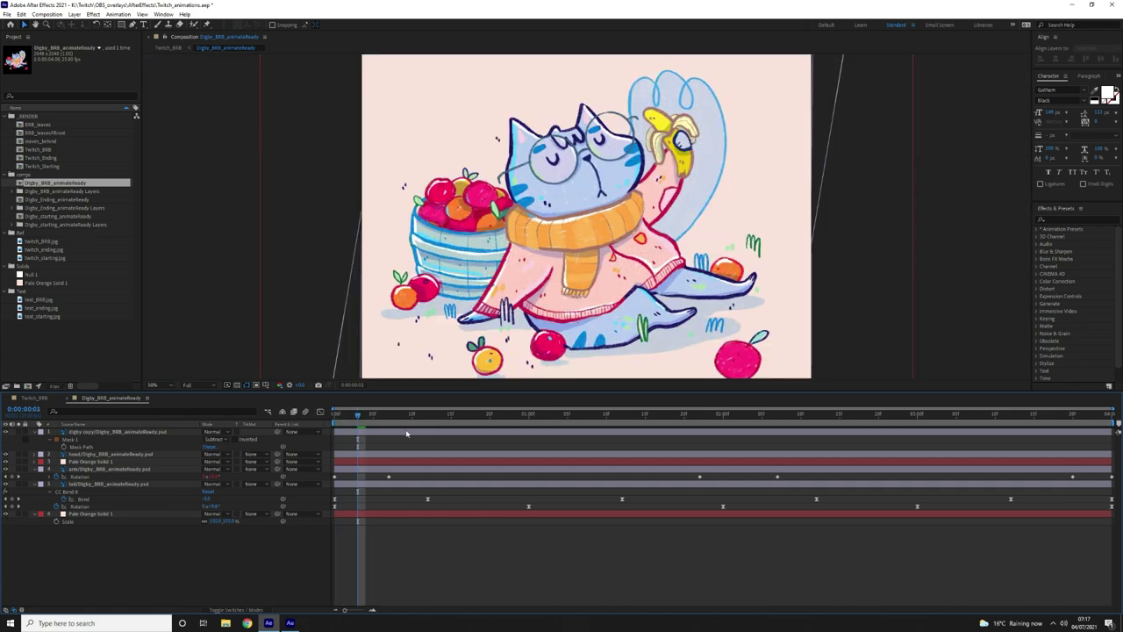
click(366, 414)
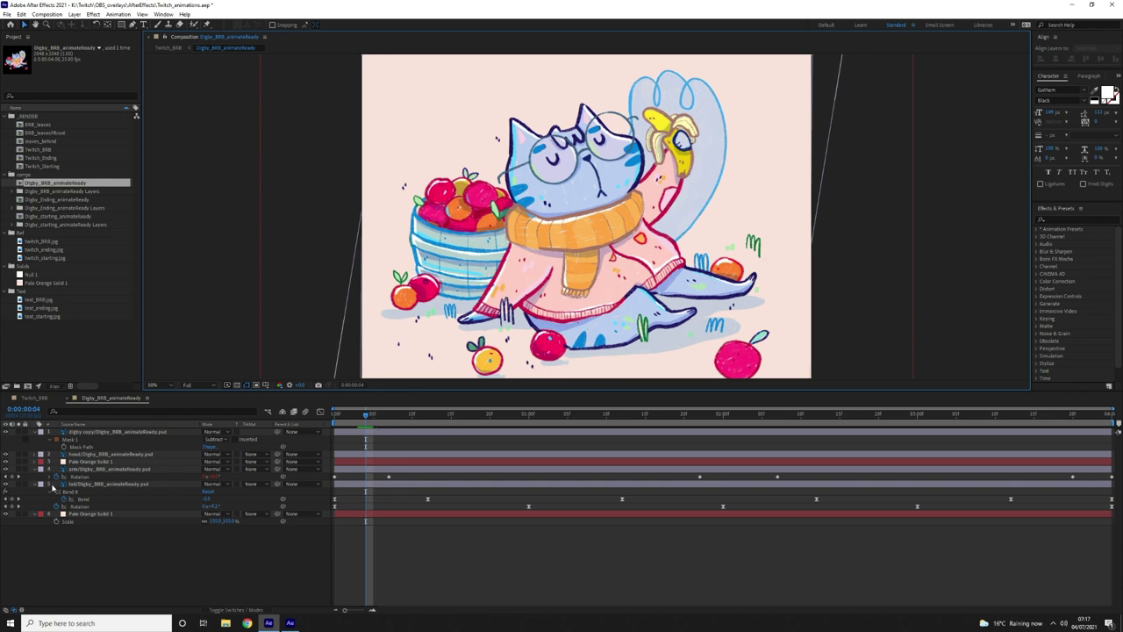
scroll(558, 270, down, 2)
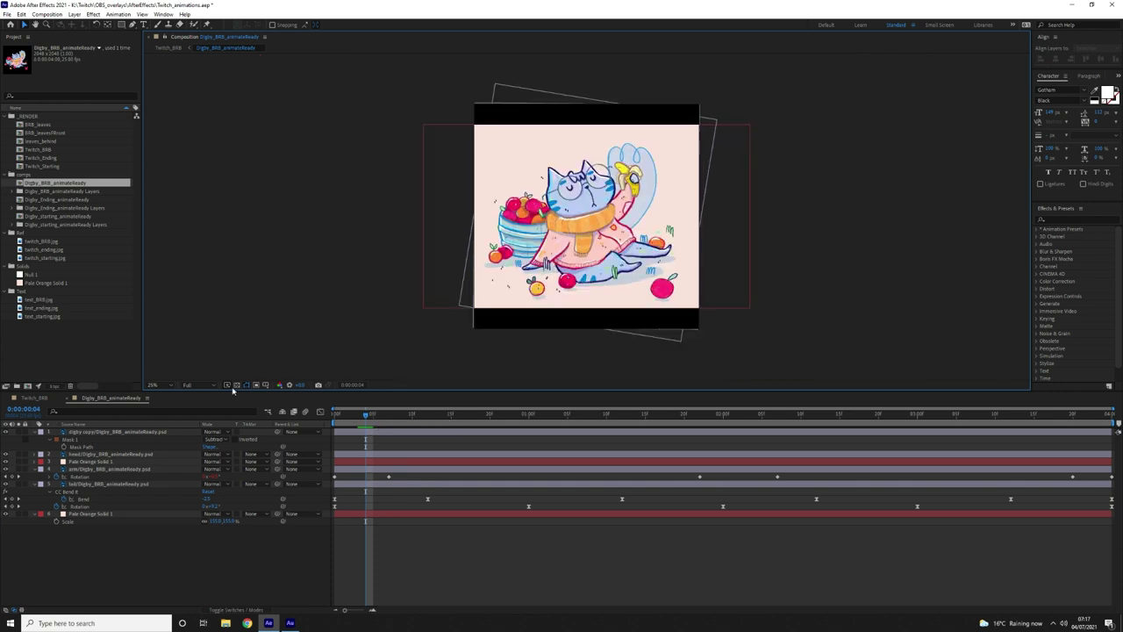
Collapse the layer properties and hide the digby copy, head, upper Pale Orange Solid 1 and arm layers.
click(35, 432)
drag(6, 432, 5, 465)
click(76, 469)
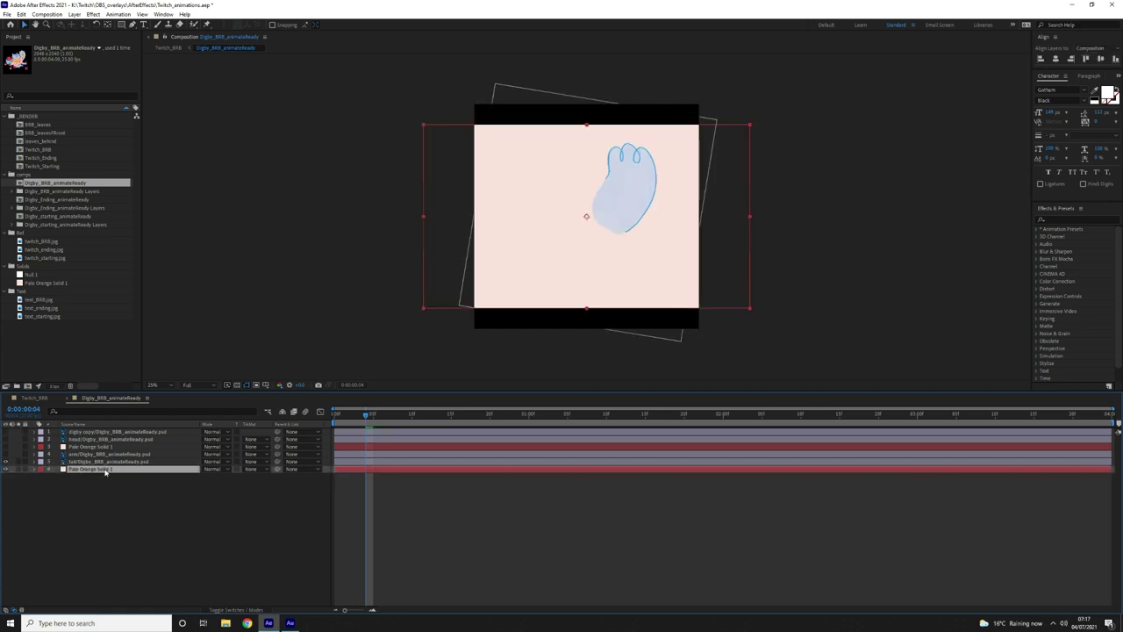
Show the arm, upper Pale Orange Solid 1 and head layers again, with a closer view of the upper solid.
click(5, 460)
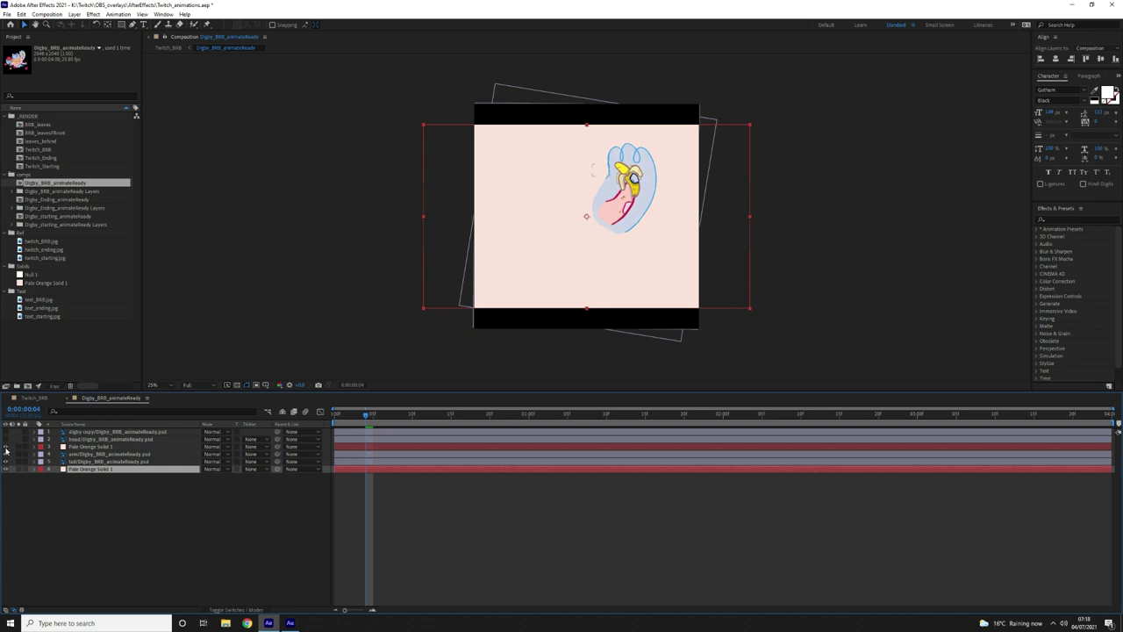
click(88, 447)
key(period)
click(5, 439)
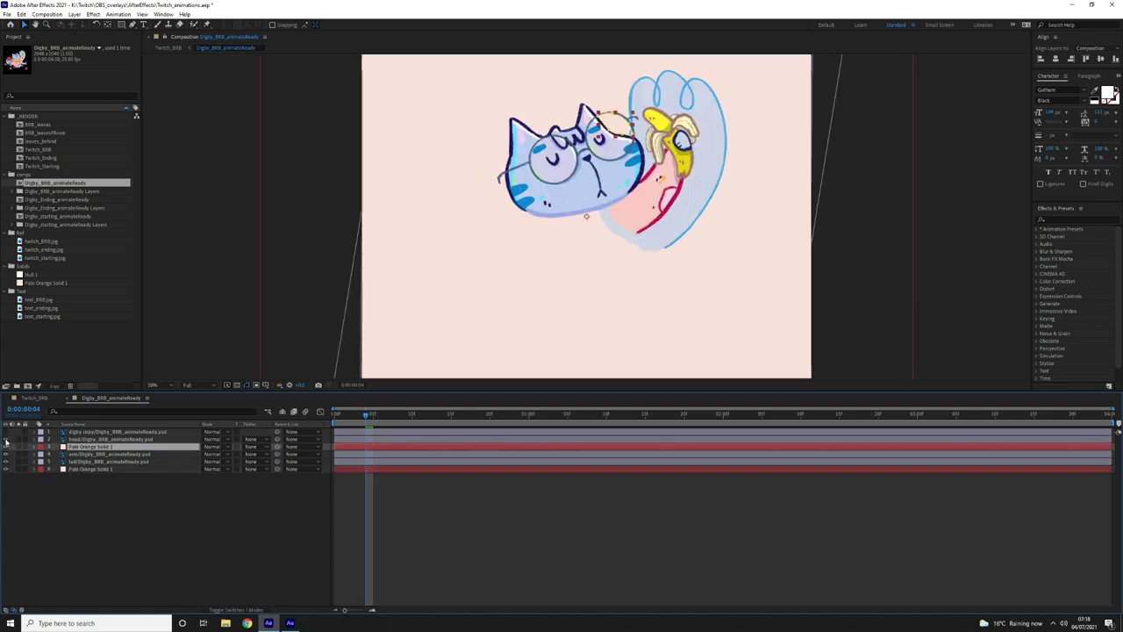
Check the two Pale Orange Solid 1 layers by hiding them, moving the current time to frame 6, and showing them again.
click(123, 514)
click(88, 449)
click(6, 468)
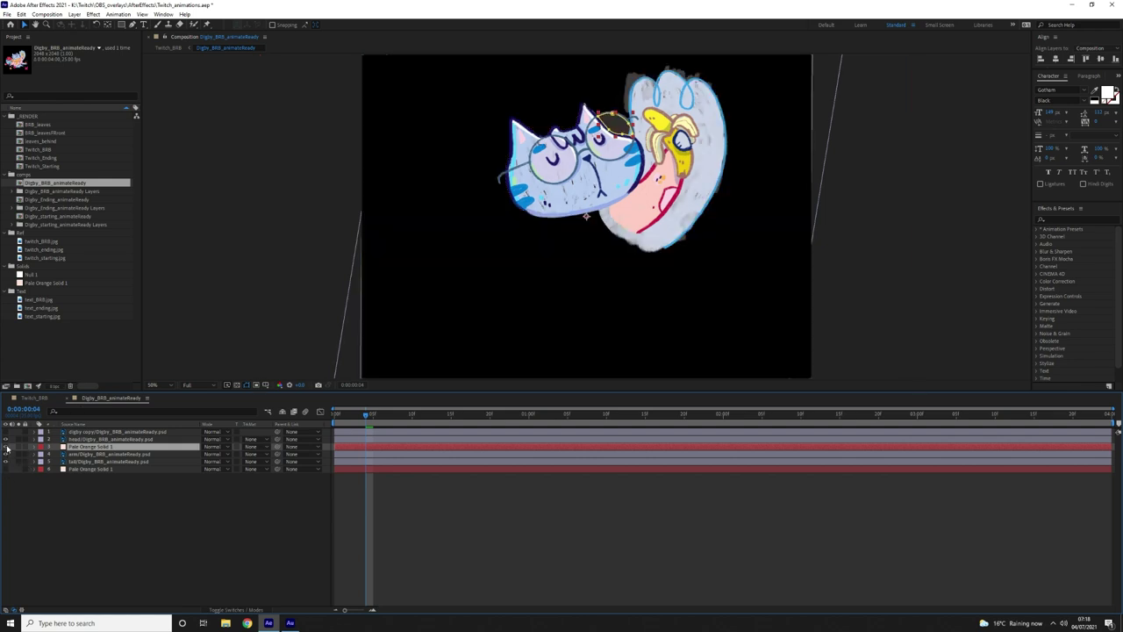
drag(367, 414, 380, 416)
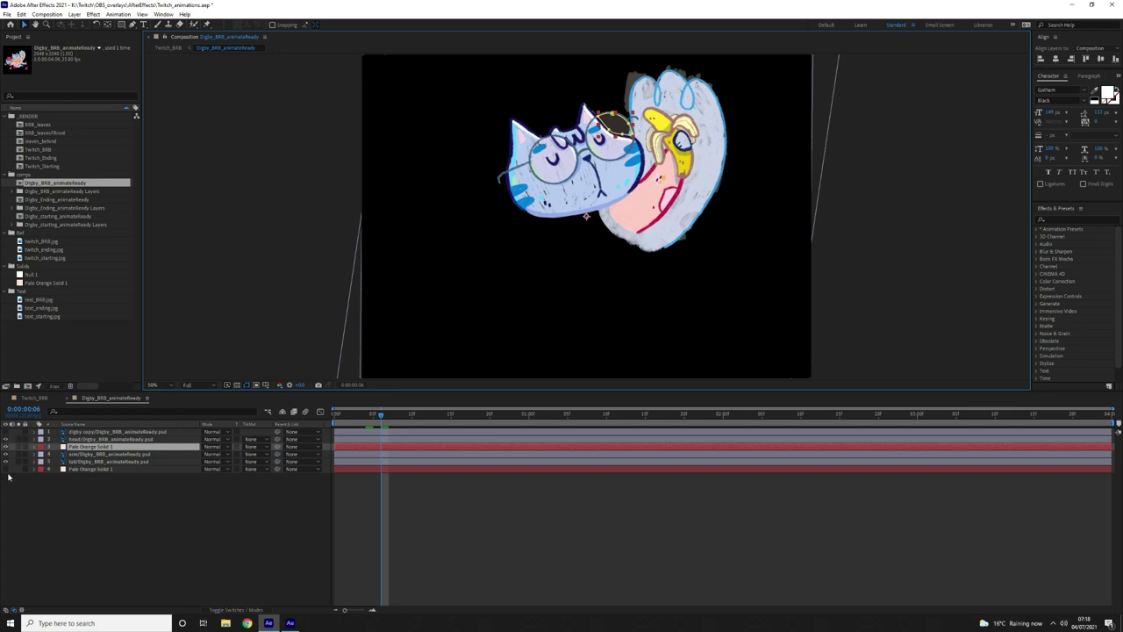
click(6, 446)
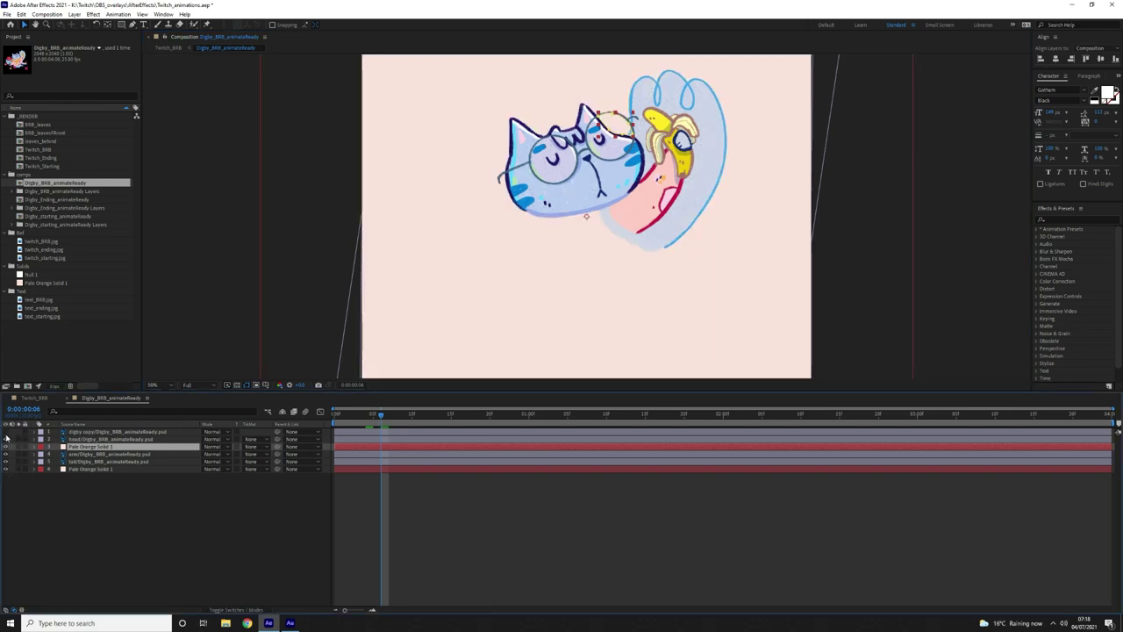
Show the digby copy layer again and preview the complete cat animation.
click(6, 433)
click(6, 432)
click(7, 433)
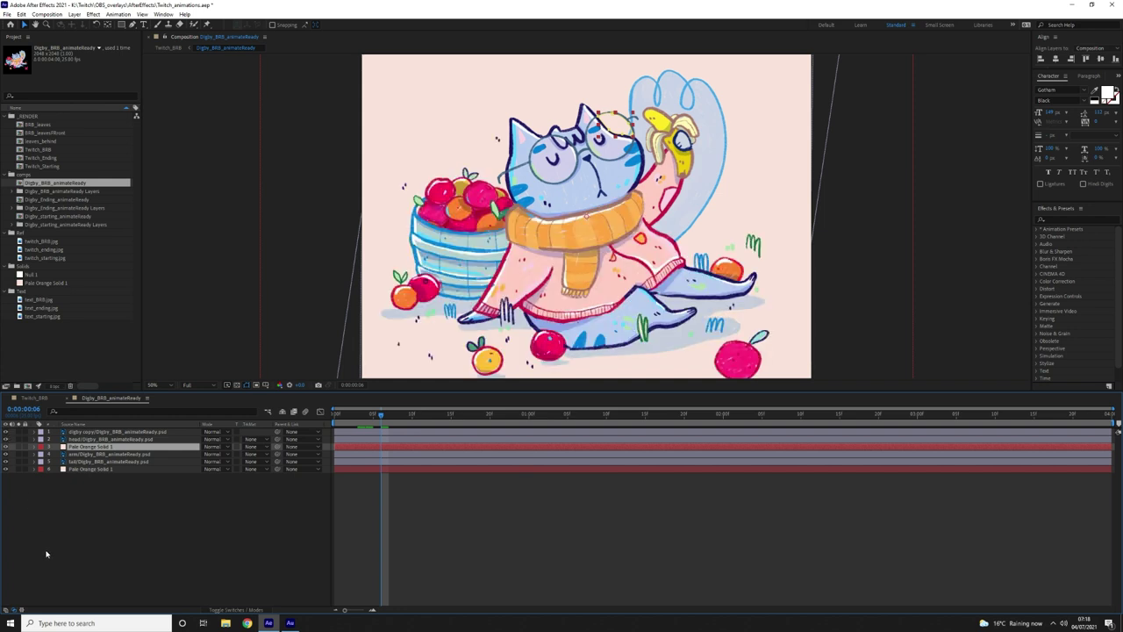
key(space)
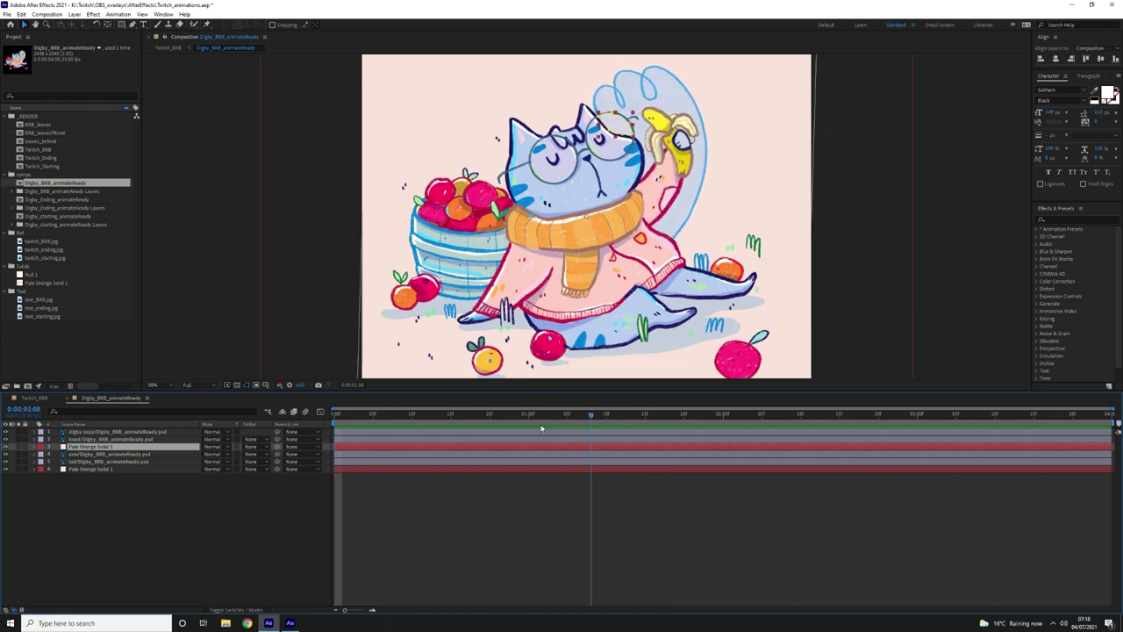
Reveal the keyframed properties of all layers, collapse the arm layer and preview the animation up to frame 11.
click(86, 462)
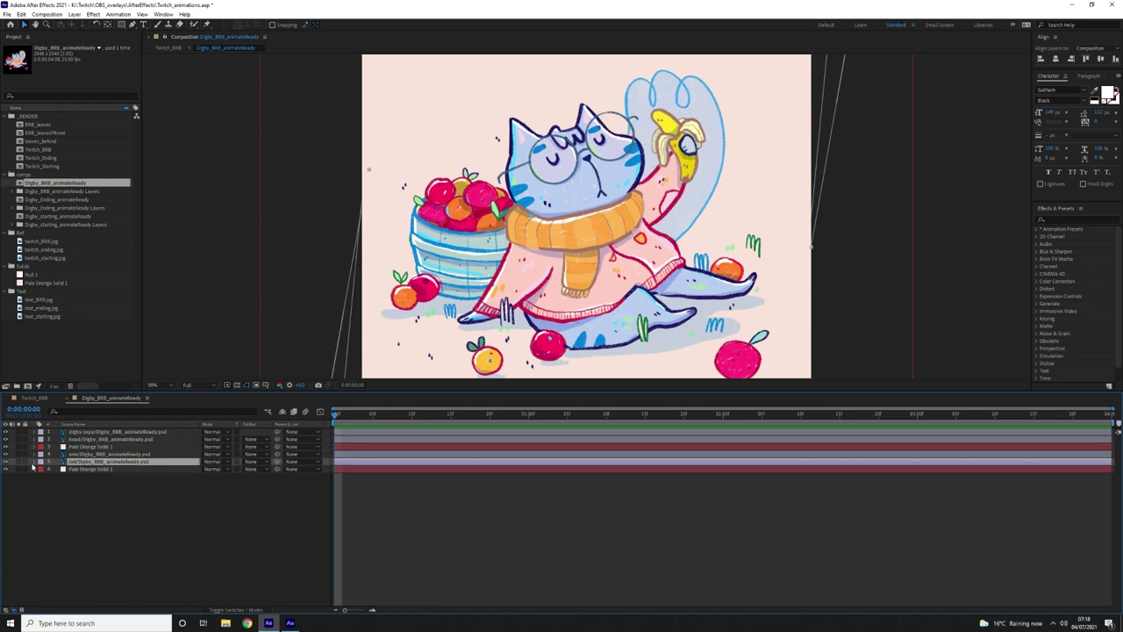
click(33, 463)
key(ctrl+a)
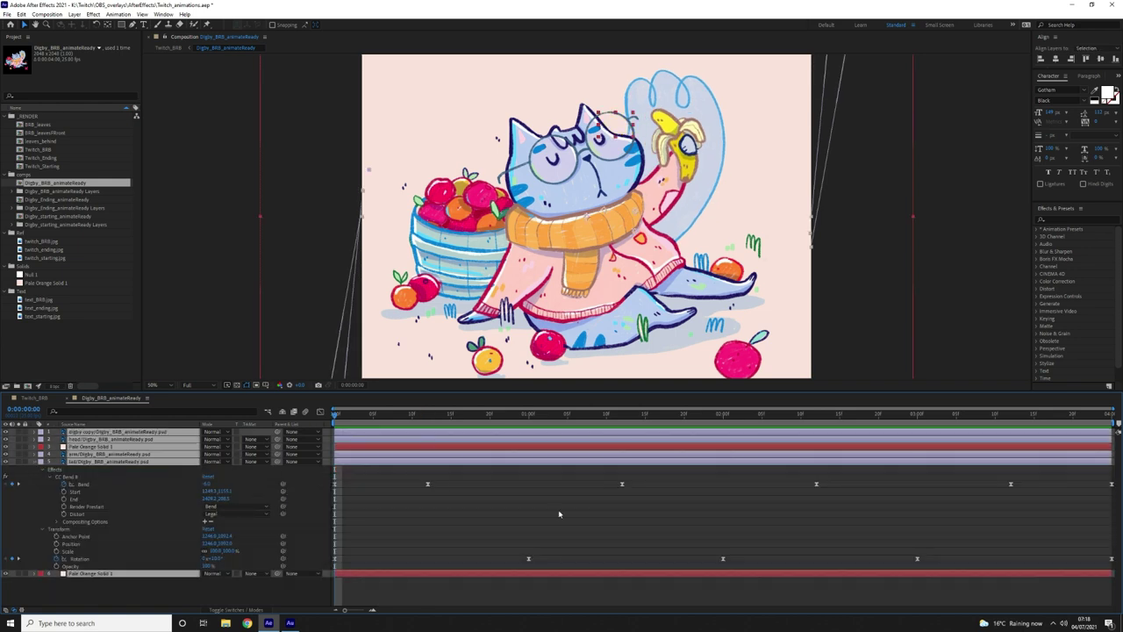
key(u)
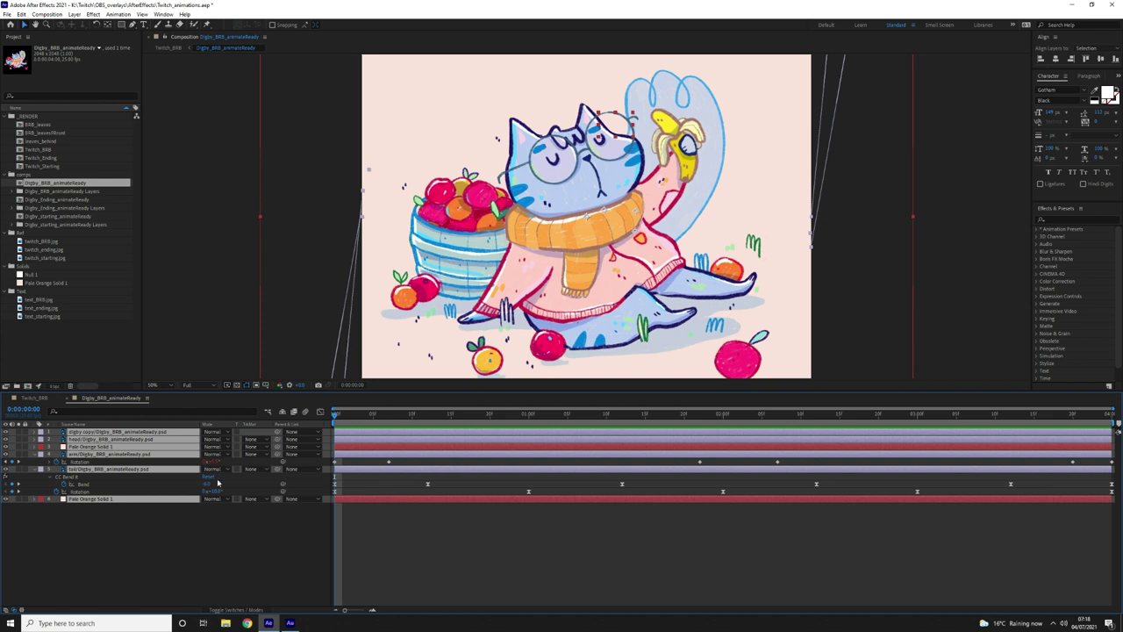
click(241, 499)
click(36, 454)
key(space)
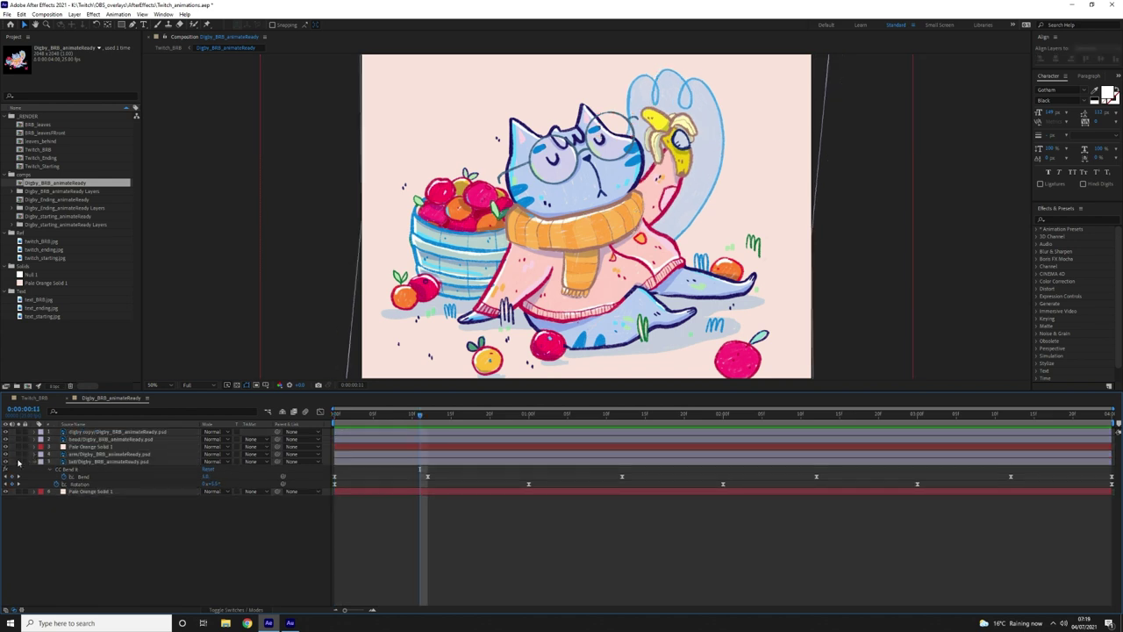
Solo the tail layer and scrub to frame 12 to examine its CC Bend It animation.
click(18, 462)
drag(421, 415, 389, 418)
click(132, 462)
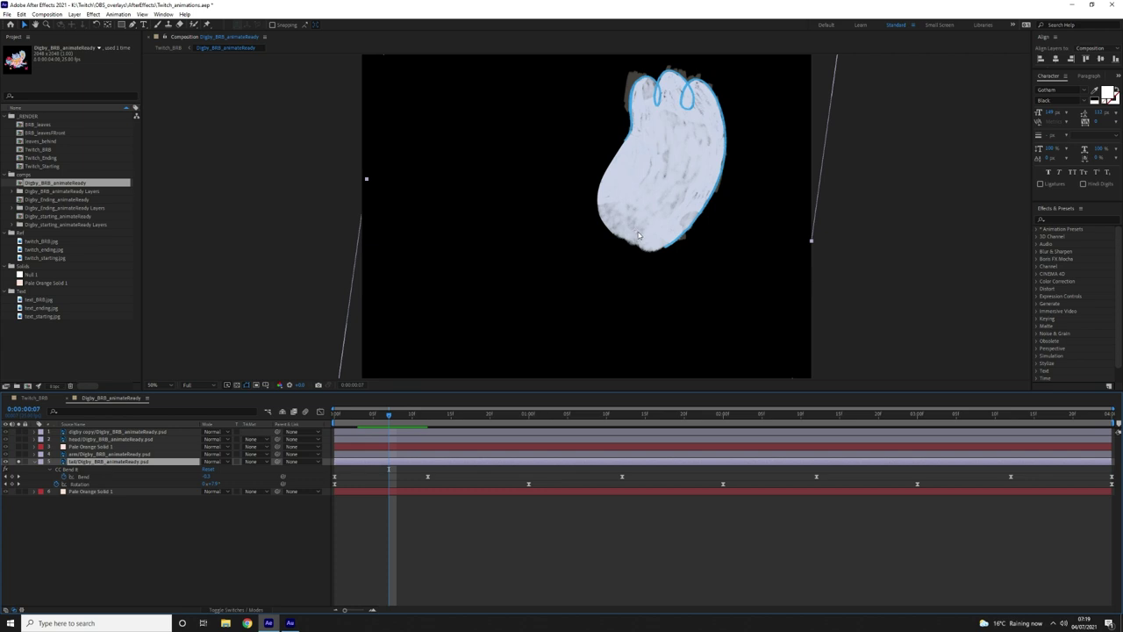
drag(219, 478, 443, 453)
drag(399, 420, 426, 500)
click(378, 487)
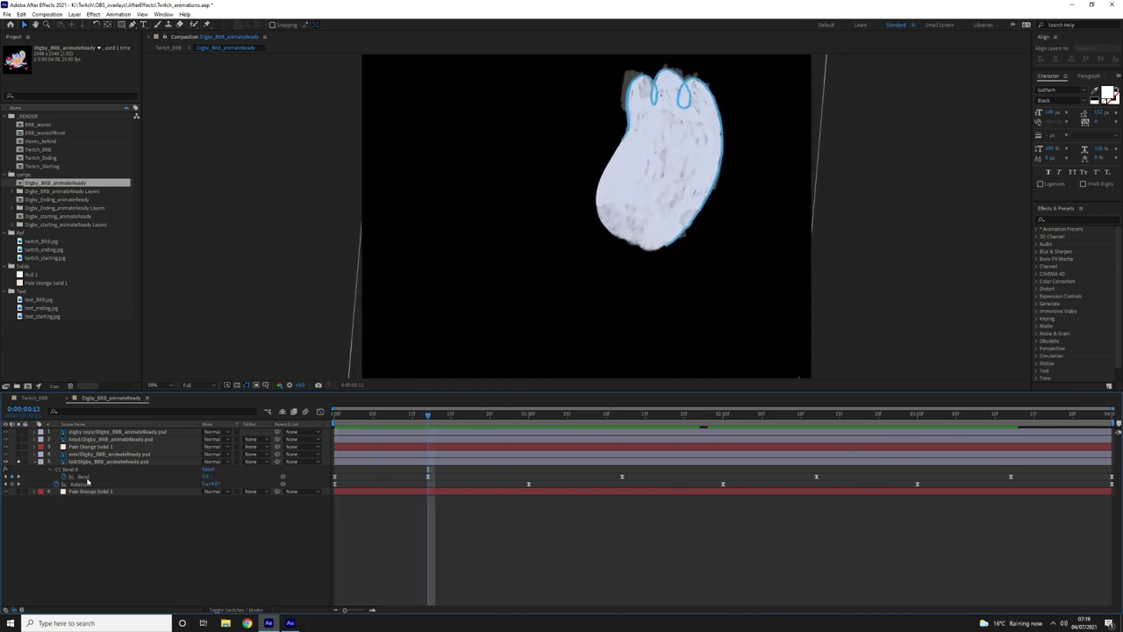
Try a different Bend value for the tail's CC Bend It effect at frame 12, and undo the change.
click(85, 480)
drag(209, 476, 406, 460)
key(ctrl+z)
Scrub through the soloed tail's bend and rotation keyframes and preview the tail animation.
click(411, 417)
drag(410, 417, 843, 427)
click(513, 550)
key(space)
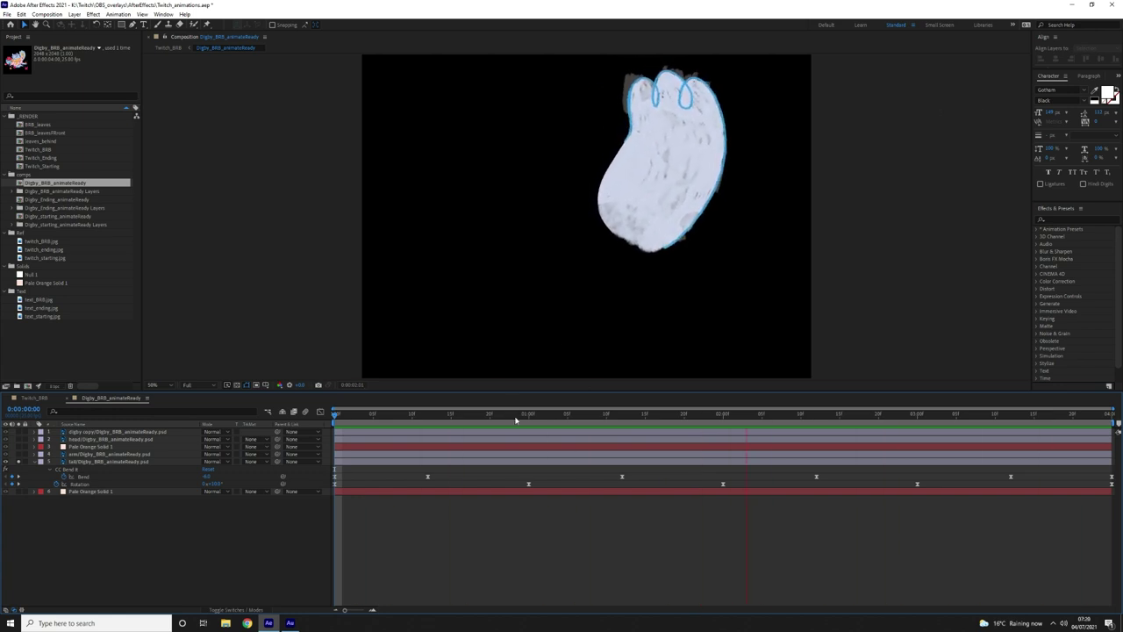
Solo the arm layer instead of the tail, reveal its Rotation keyframes and preview its movement from the start.
click(18, 461)
click(18, 454)
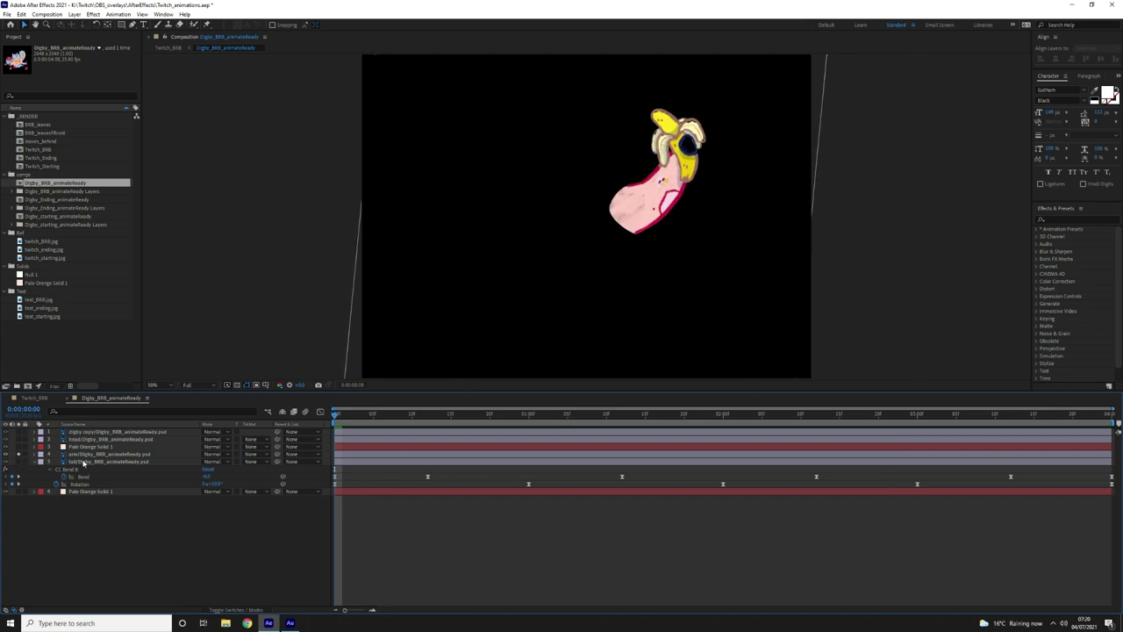
click(85, 455)
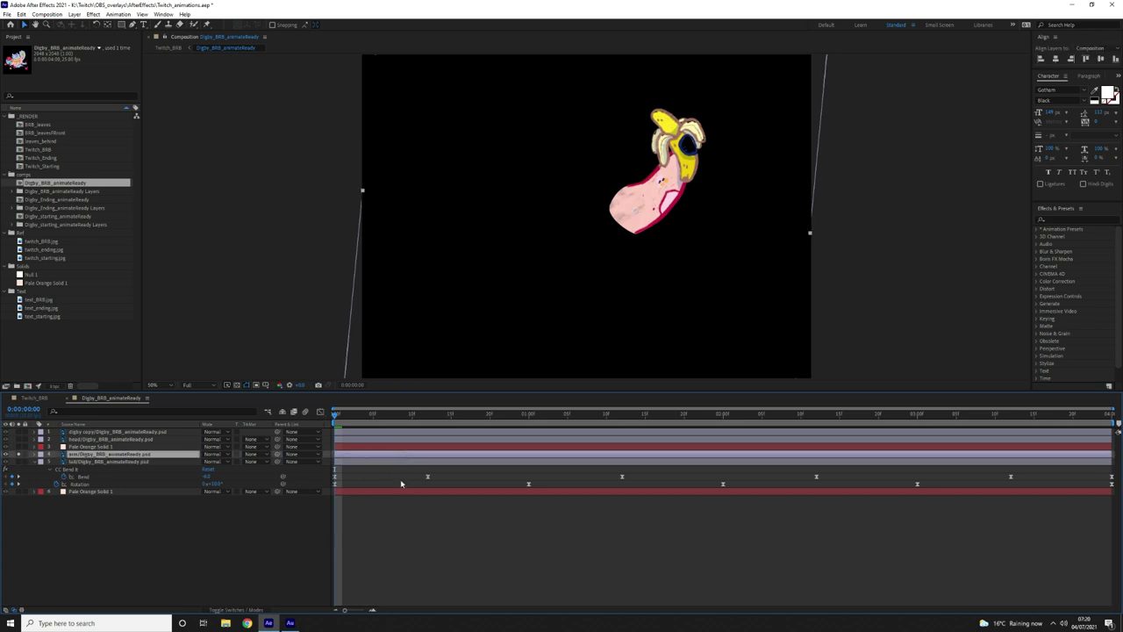
key(u)
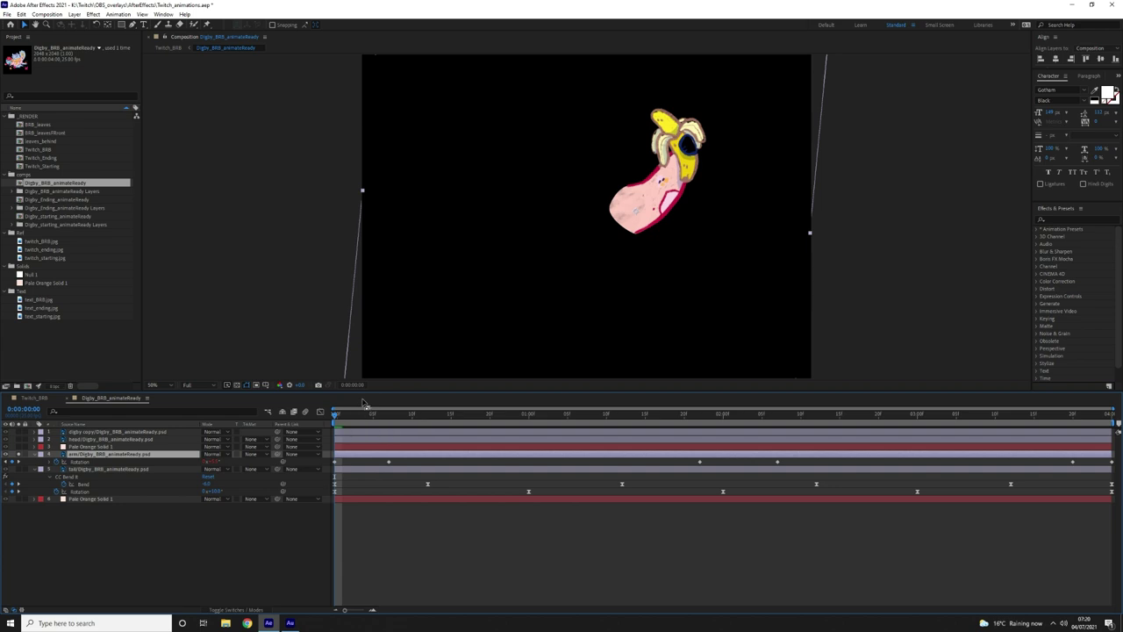
drag(370, 415, 330, 422)
key(space)
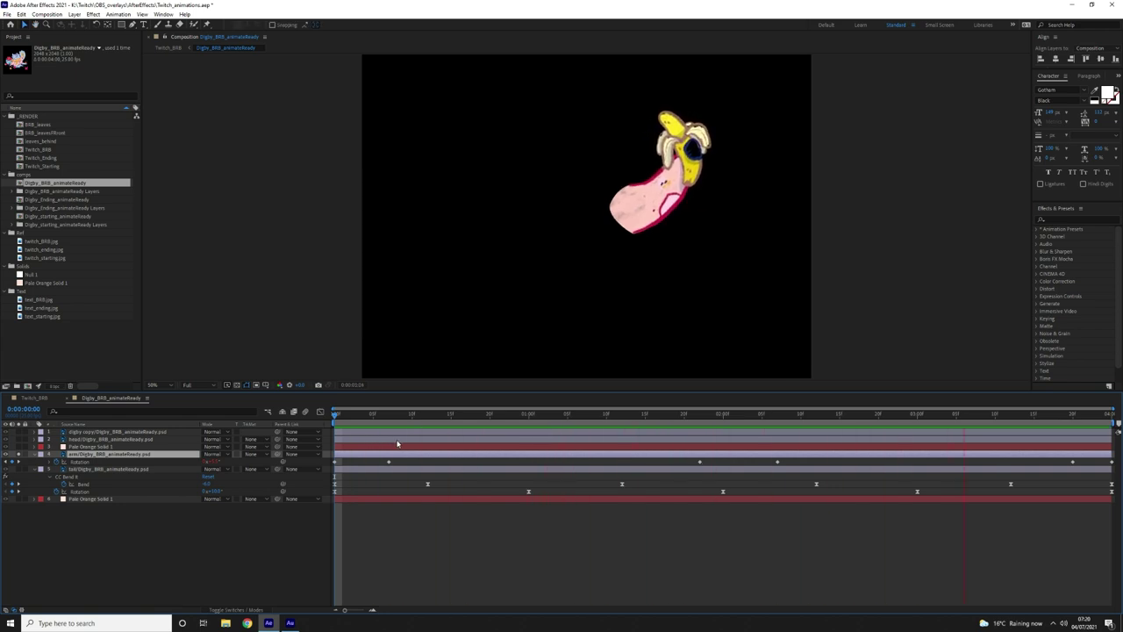
key(space)
At frame 7, open the expression on the arm layer's Rotation and read through its code.
click(389, 421)
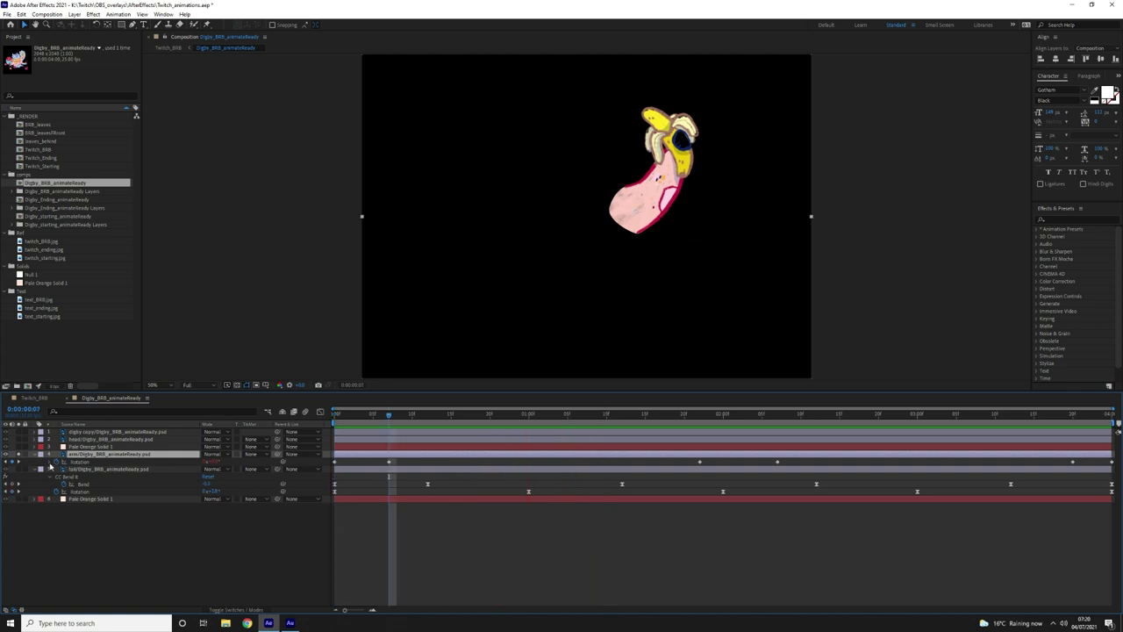
click(54, 464)
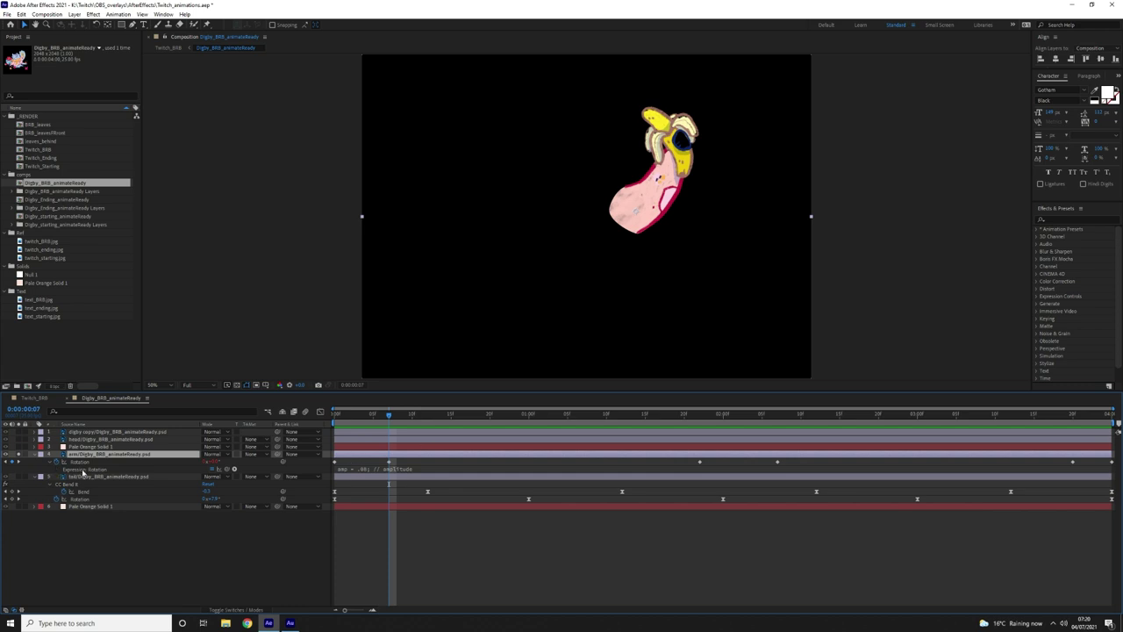
click(370, 469)
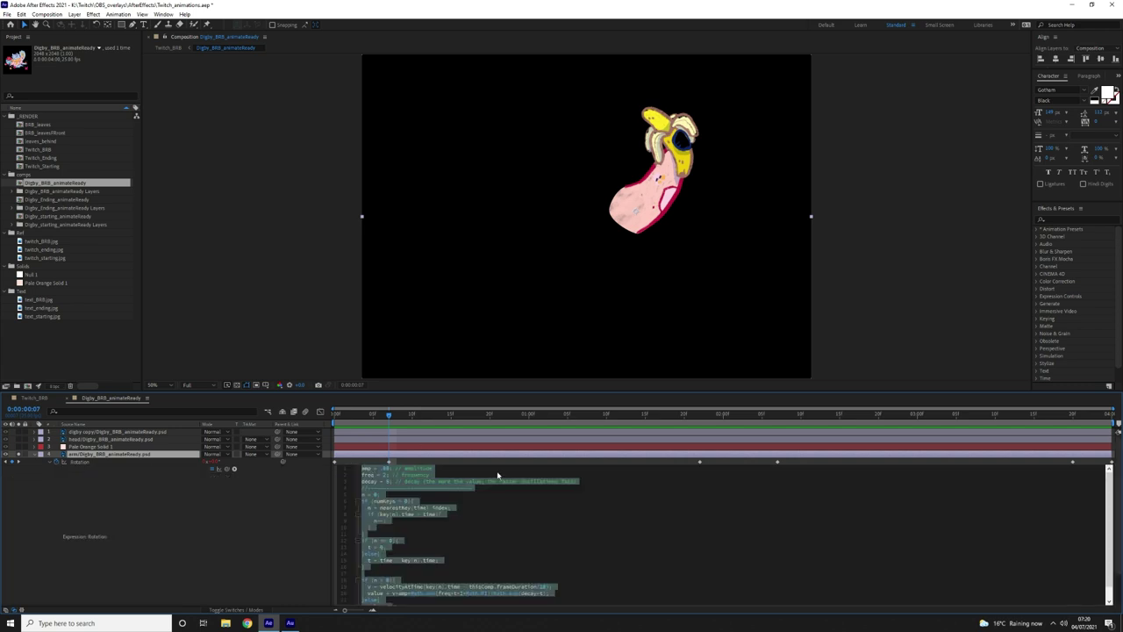
scroll(505, 512, down, 1)
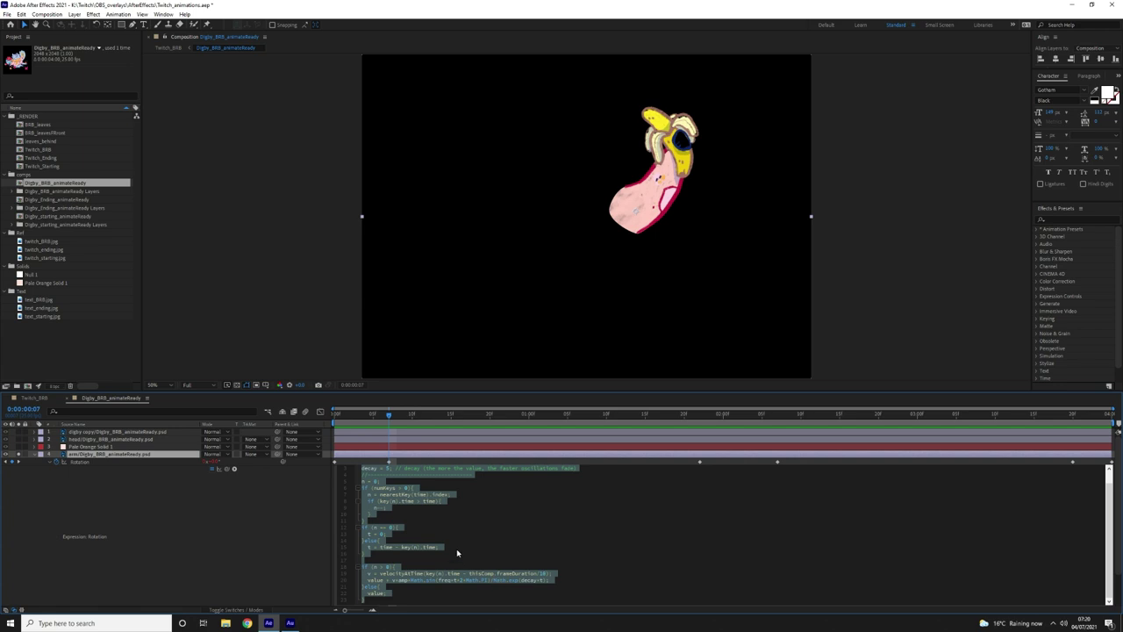
click(484, 544)
scroll(430, 553, up, 1)
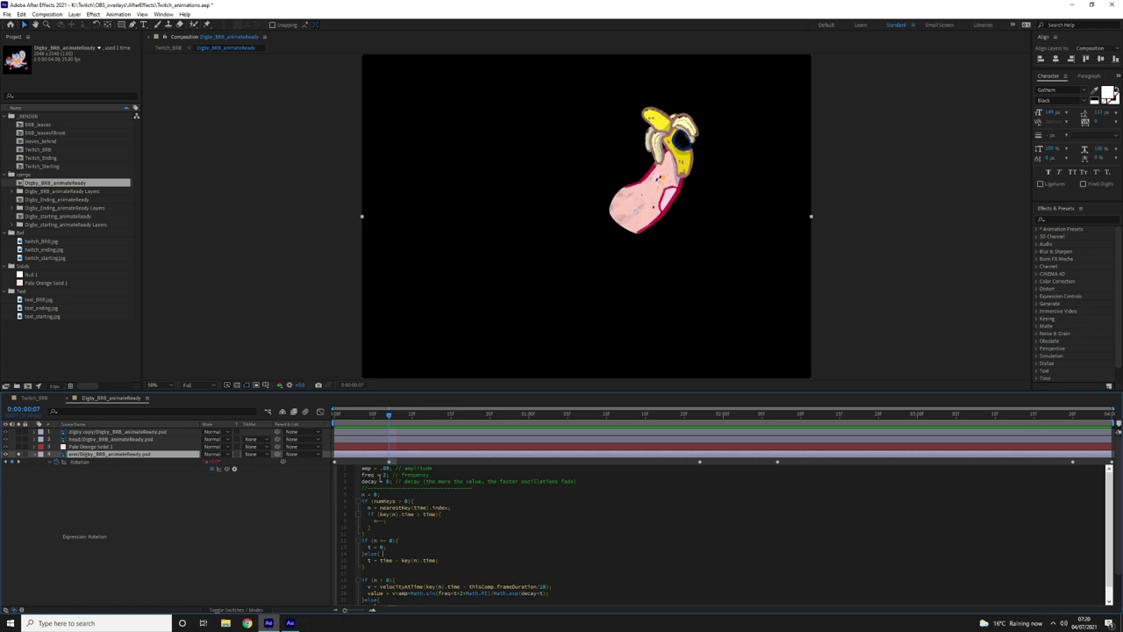
Set the freq value in the arm's Rotation expression to 12 and preview the arm movement from the start.
double_click(385, 468)
shift+click(387, 480)
click(400, 475)
double_click(385, 474)
text(12)
drag(390, 415, 311, 427)
key(space)
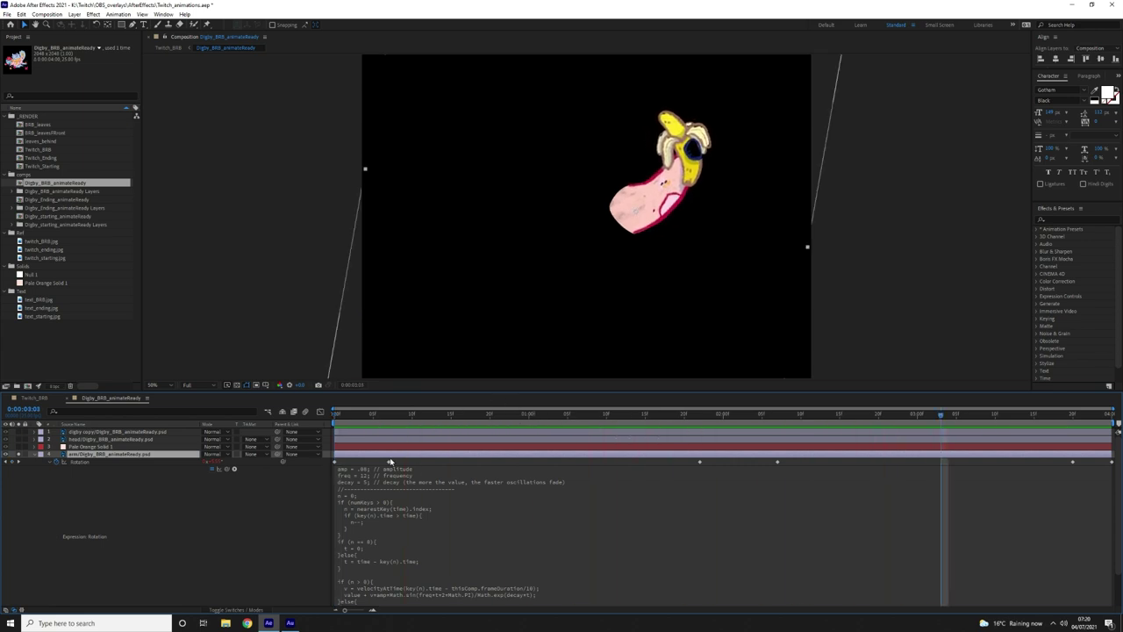
click(397, 490)
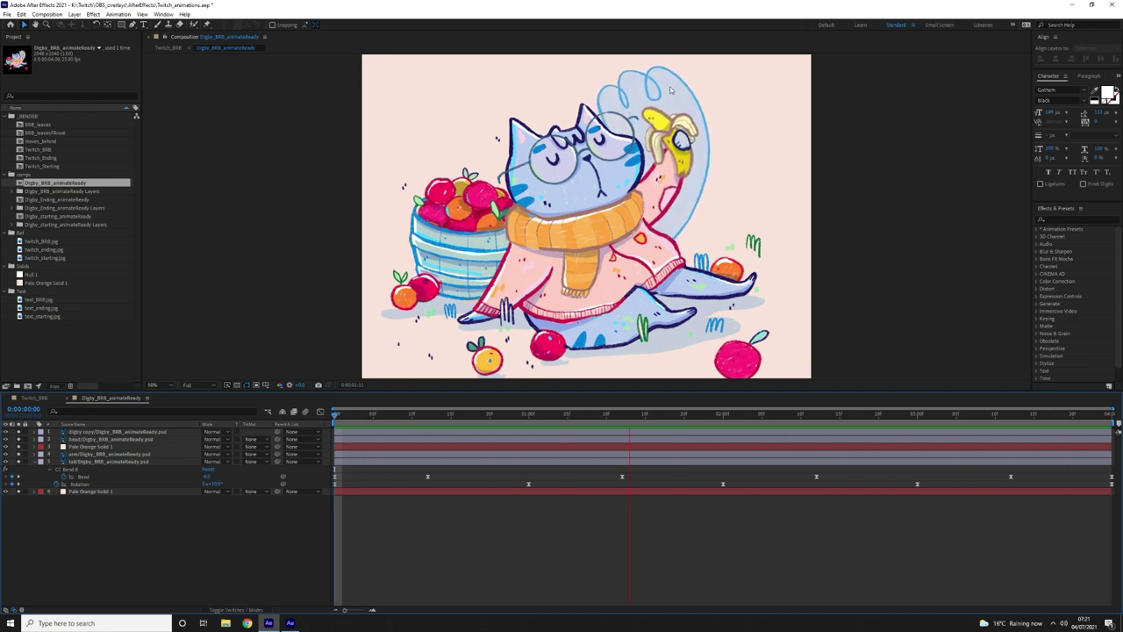
Try a slight rotation of the head layer at frame 18, and undo the rotation change.
click(108, 447)
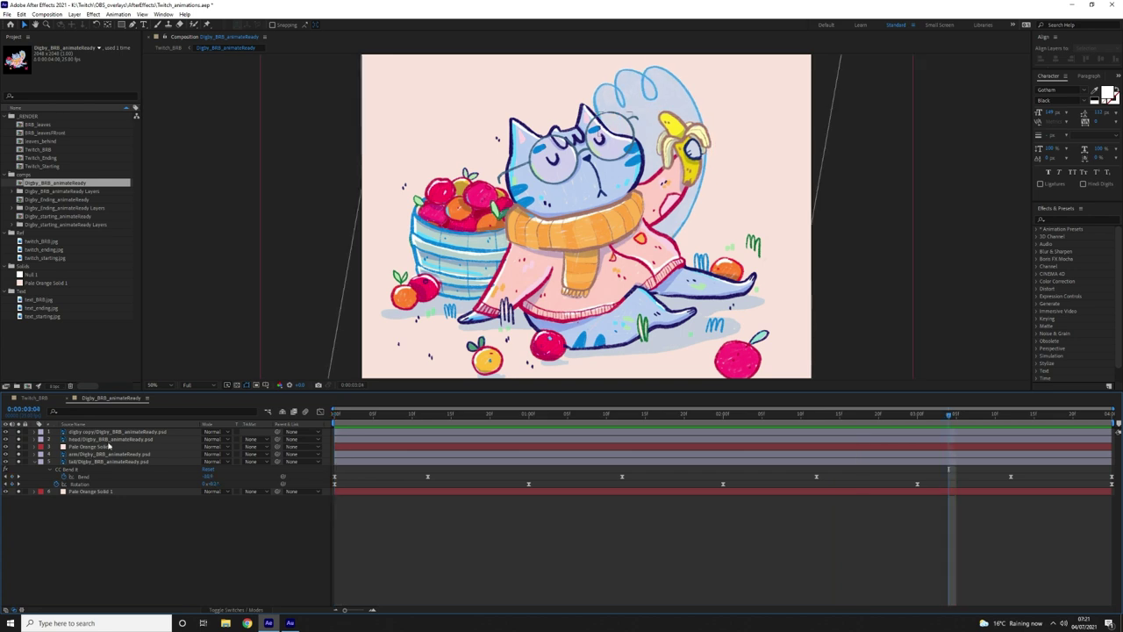
click(108, 439)
key(r)
drag(459, 415, 475, 428)
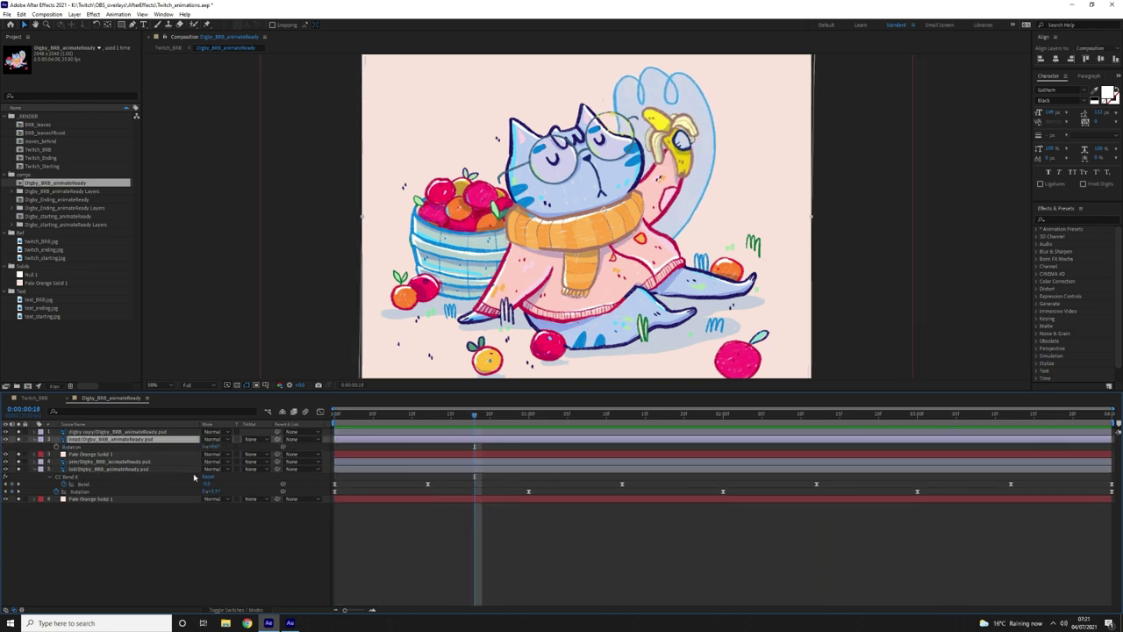
mouse_move(215, 447)
mouse_down()
mouse_move(225, 446)
mouse_move(205, 446)
mouse_move(232, 446)
mouse_move(210, 446)
mouse_move(230, 449)
mouse_move(221, 456)
mouse_up()
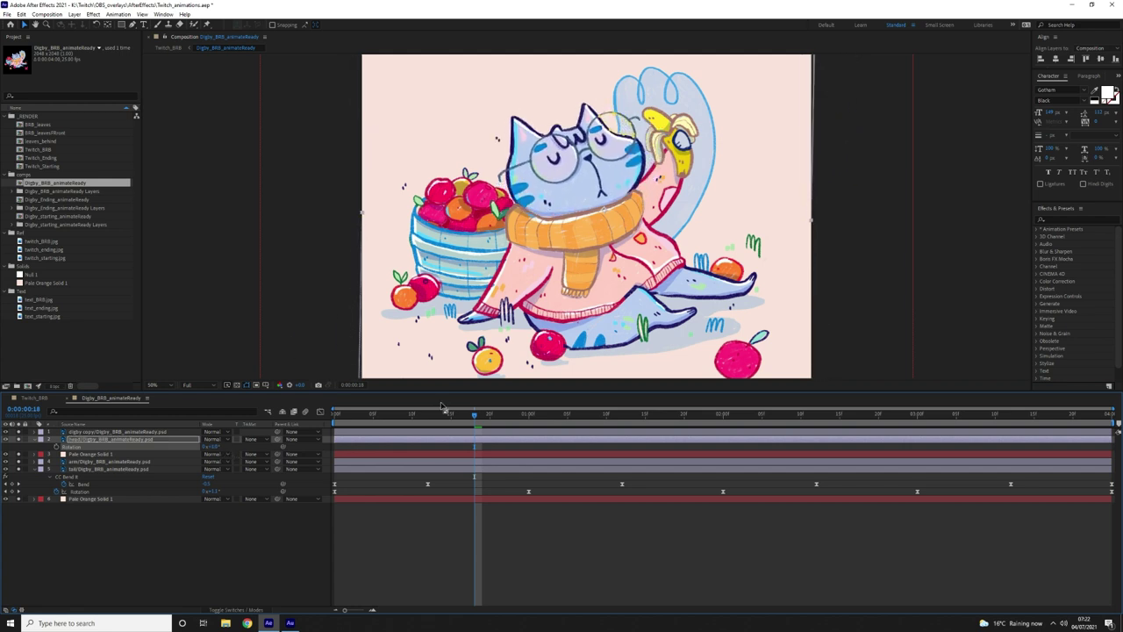
key(ctrl+z)
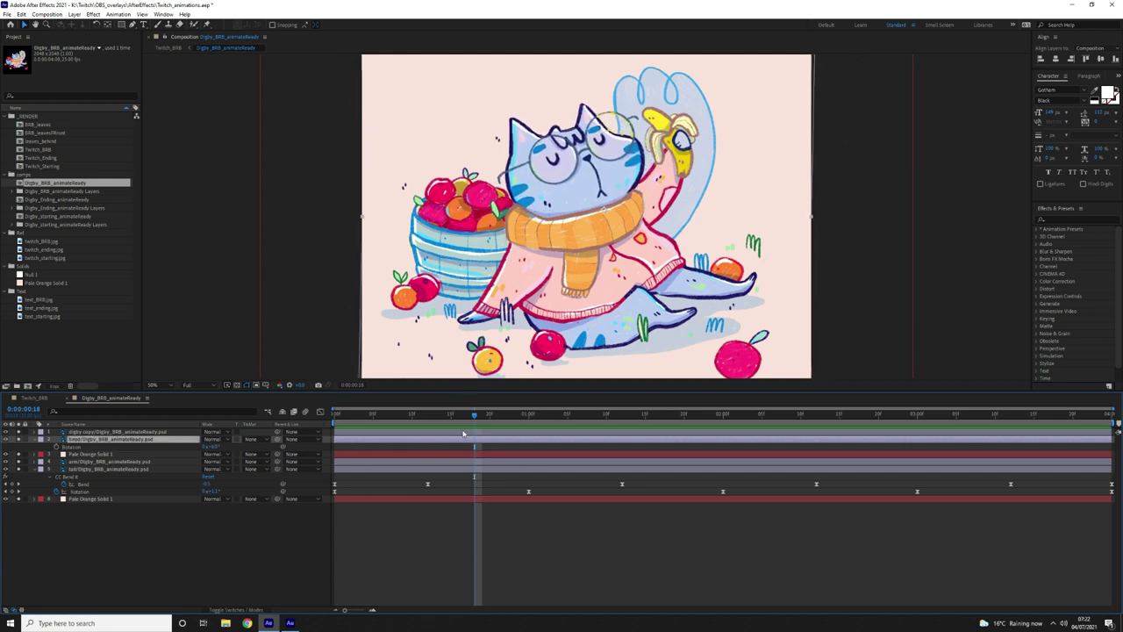
Return to the Twitch_BRB composition, turn the visibility of all front leaves layers back on and preview the animation.
click(268, 412)
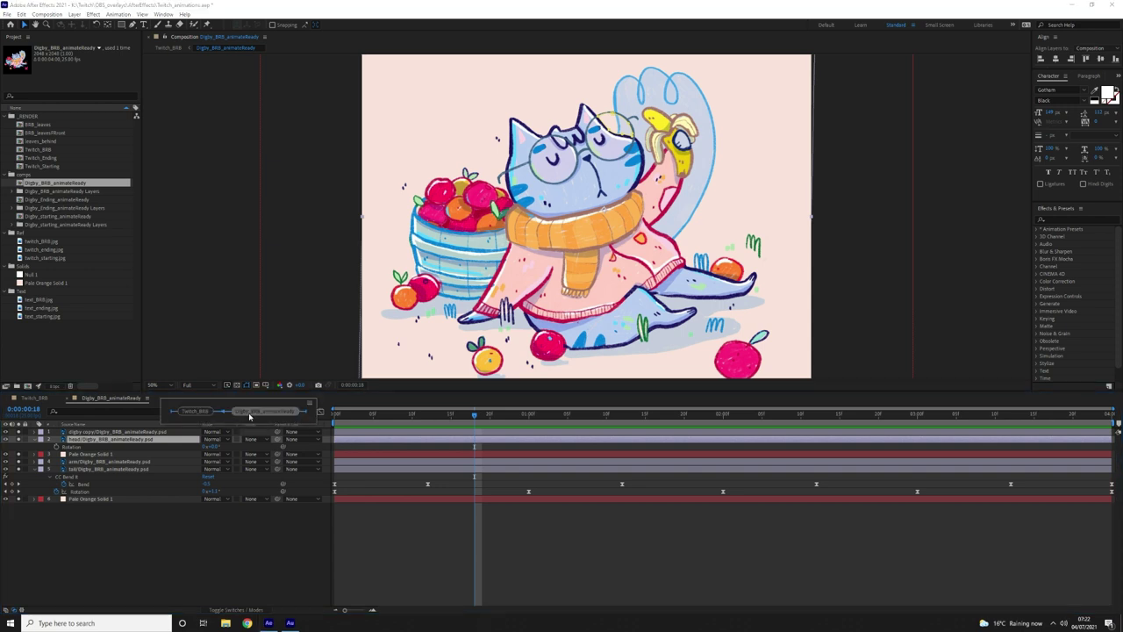
click(208, 413)
click(376, 489)
click(81, 441)
click(6, 439)
scroll(57, 461, up, 5)
click(81, 431)
scroll(106, 496, down, 4)
shift+click(97, 565)
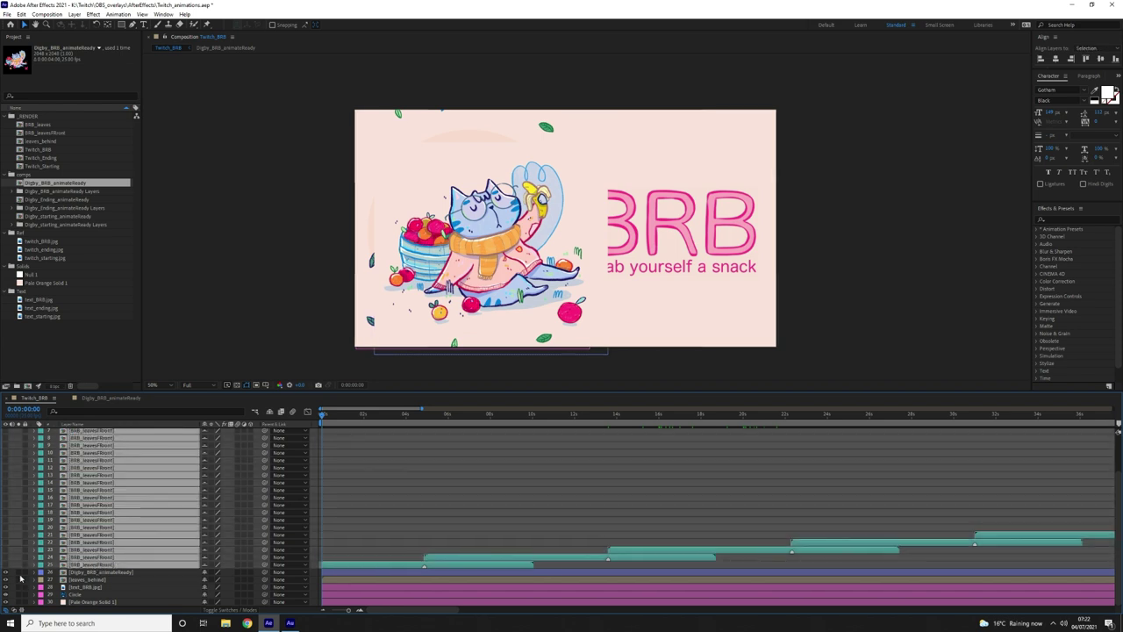
click(88, 571)
click(399, 445)
key(space)
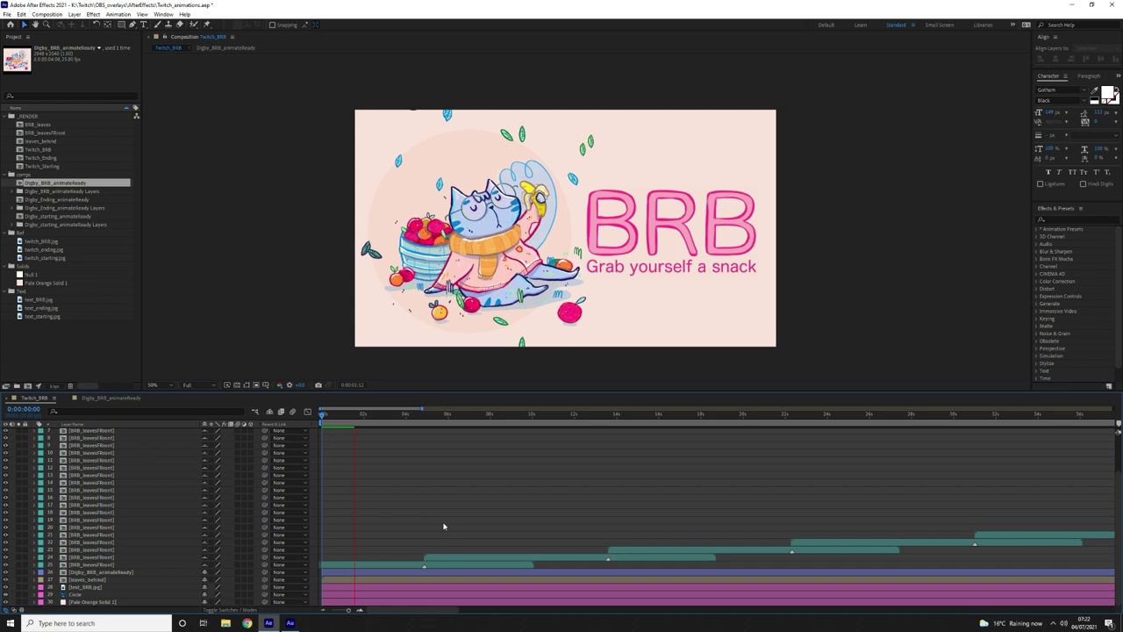
Open the front leaves composition from layer 25 and scrub through its falling leaf animations to 0:00:02:16.
click(96, 565)
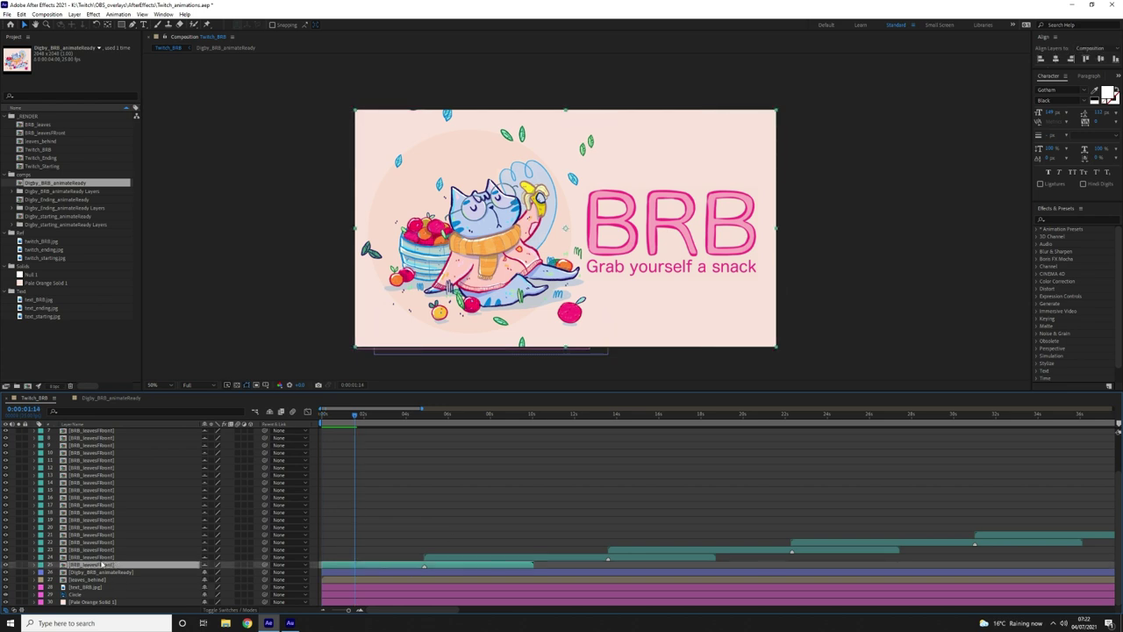
double_click(388, 566)
click(334, 415)
scroll(631, 239, down, 3)
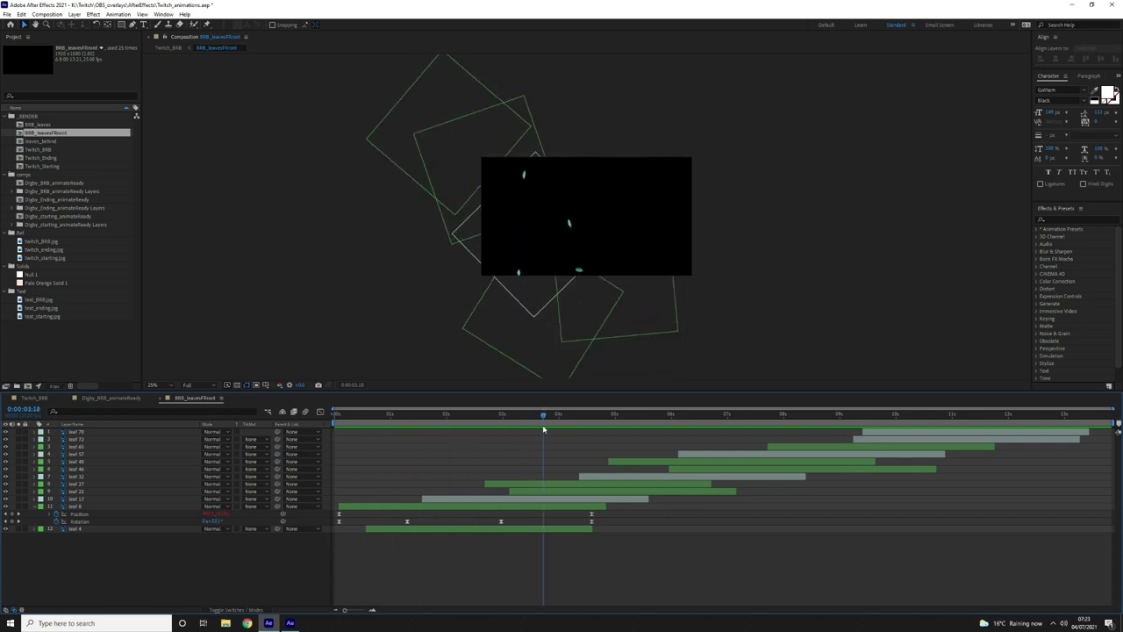
drag(936, 425, 482, 473)
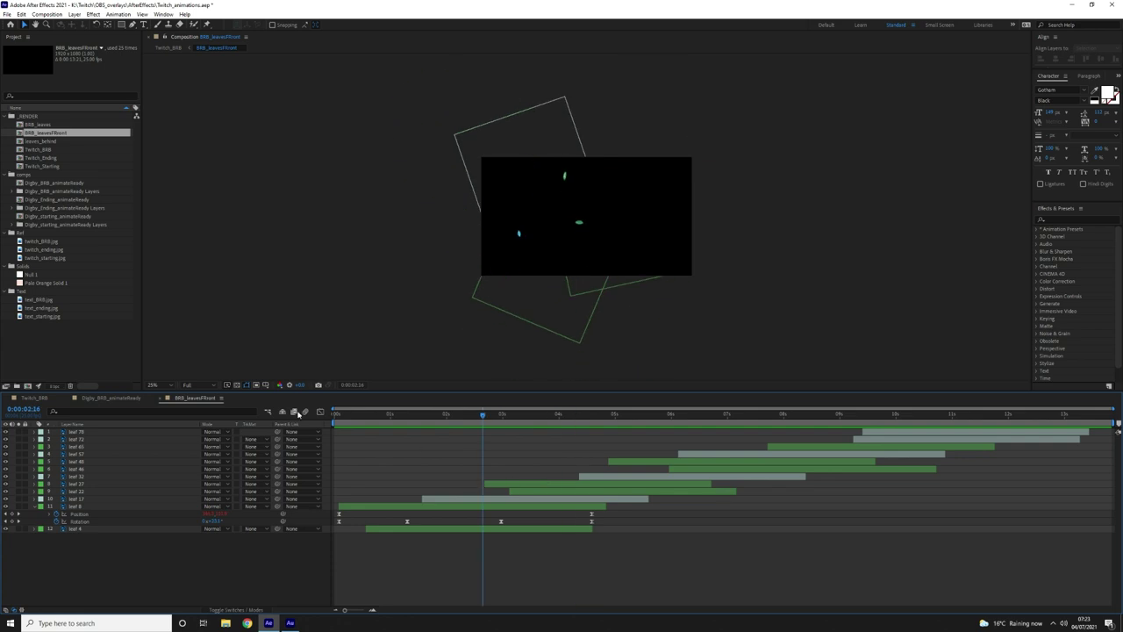
Close the BRB_leavesFRront and Digby_BRB_animateReady timelines and return to the Twitch_BRB composition.
click(157, 398)
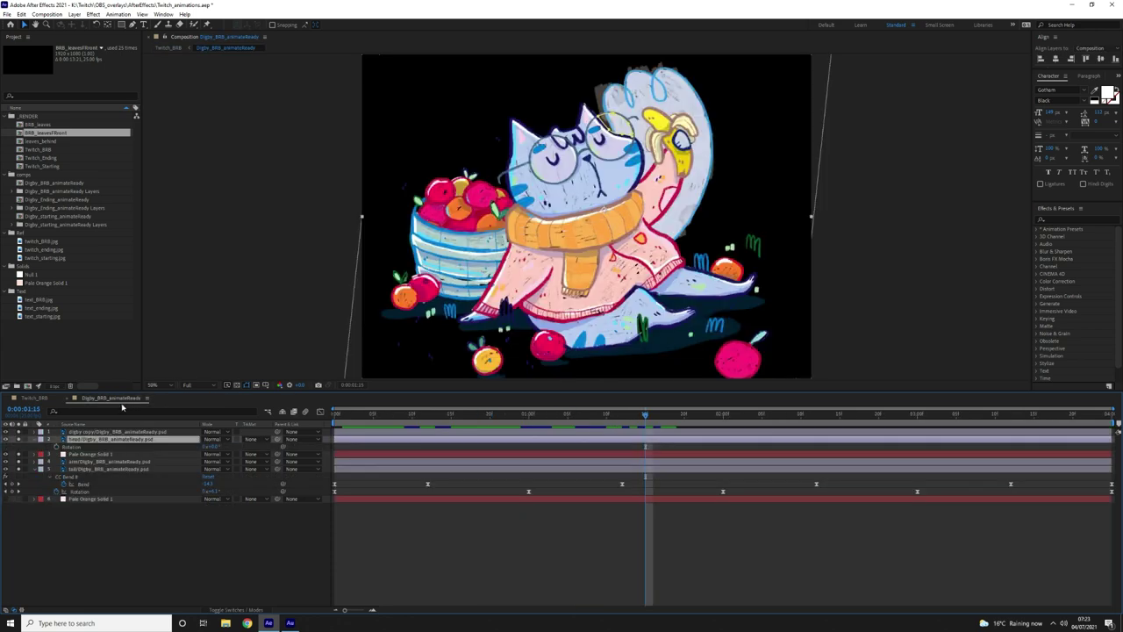
click(75, 398)
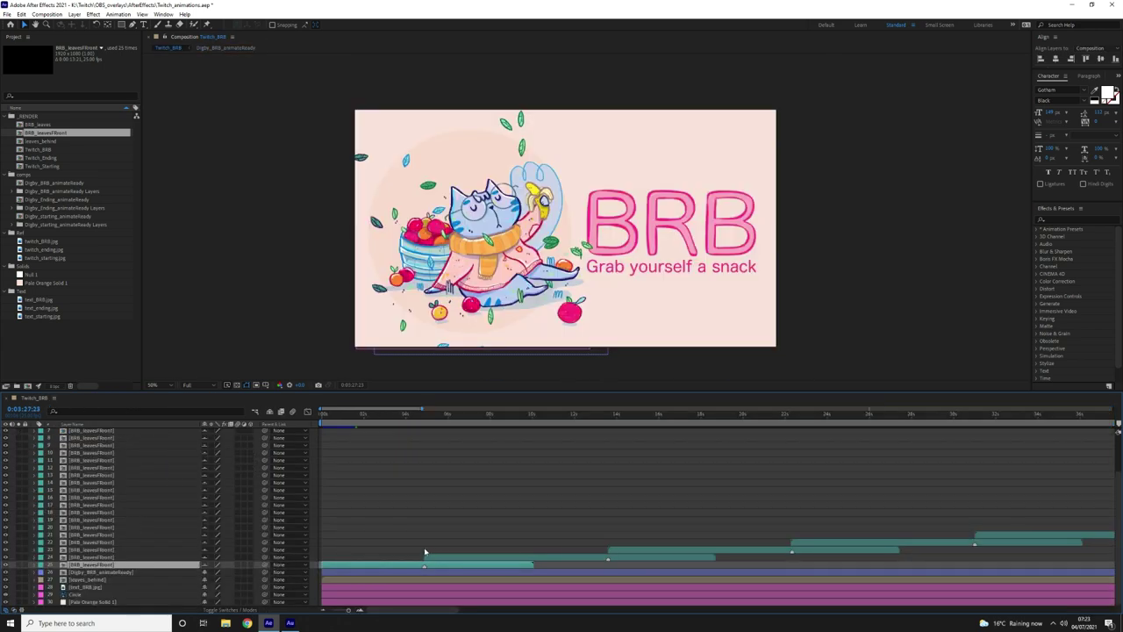
click(426, 498)
click(485, 564)
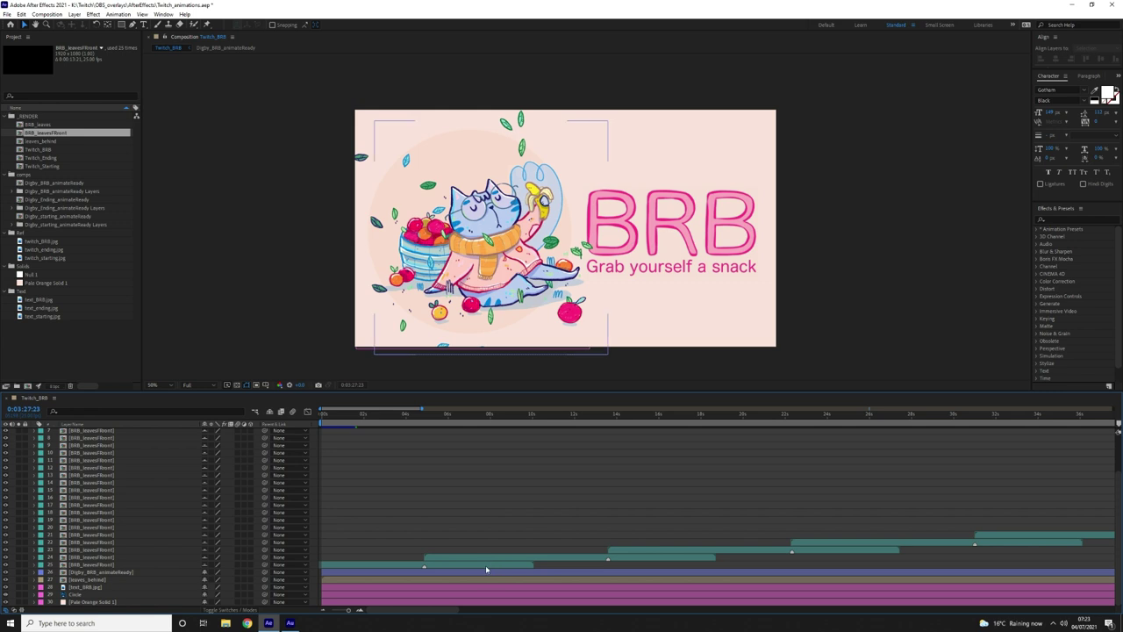
Examine the staggered front leaves layers across the whole Twitch_BRB timeline, playing and scrubbing through the first seconds to 0:00:05:05.
click(322, 611)
click(322, 611)
click(322, 611)
click(322, 611)
click(322, 611)
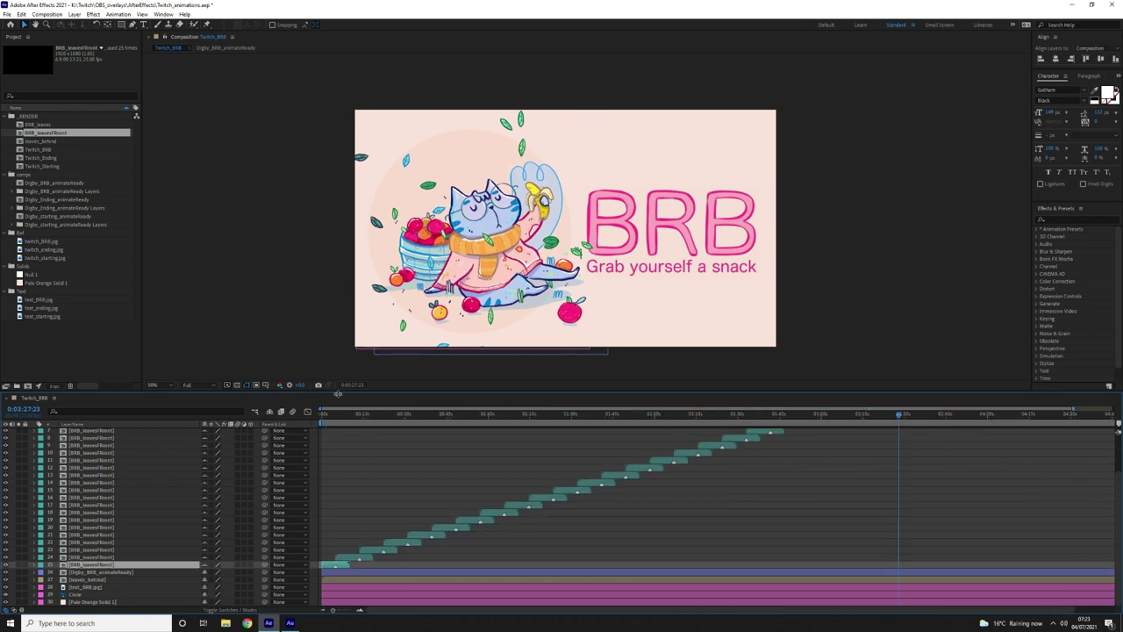
mouse_move(329, 419)
mouse_down()
mouse_move(382, 421)
mouse_move(324, 429)
mouse_up()
click(368, 446)
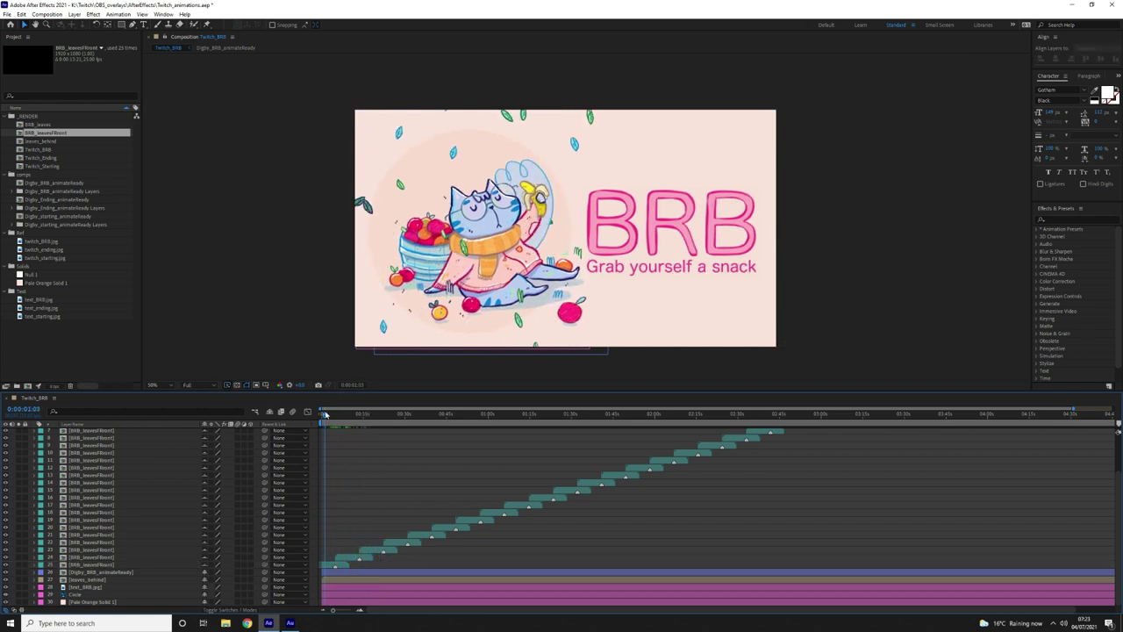
key(space)
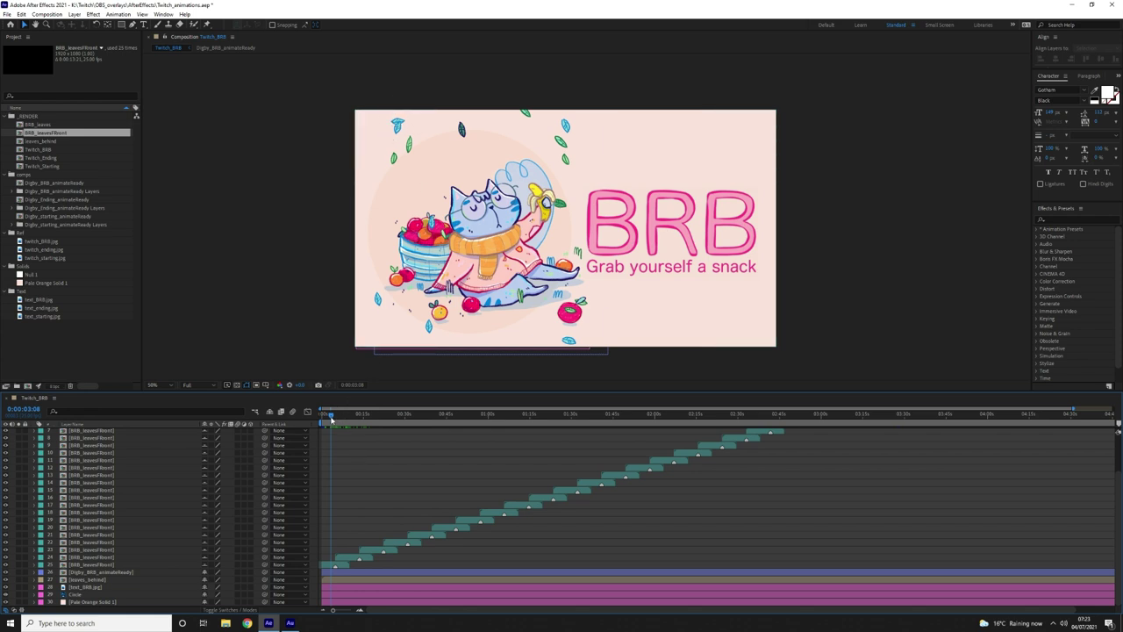
mouse_move(334, 419)
mouse_down()
mouse_move(367, 414)
mouse_move(334, 414)
mouse_up()
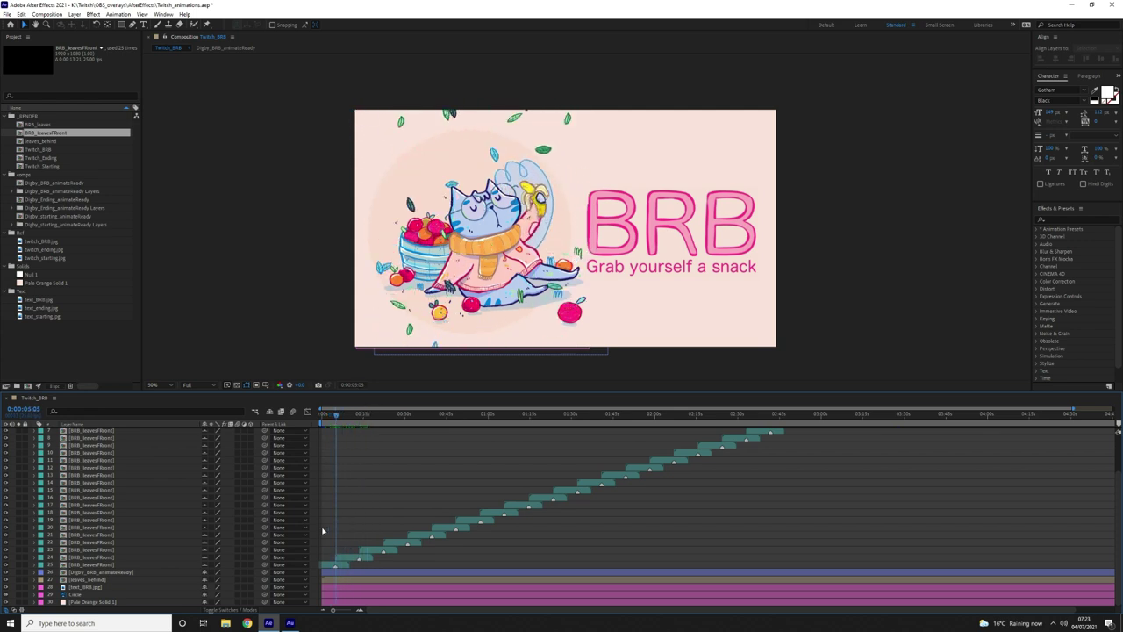
Select the front leaves layer 24 and preview how its leaves overlap with those of layer 25.
click(364, 558)
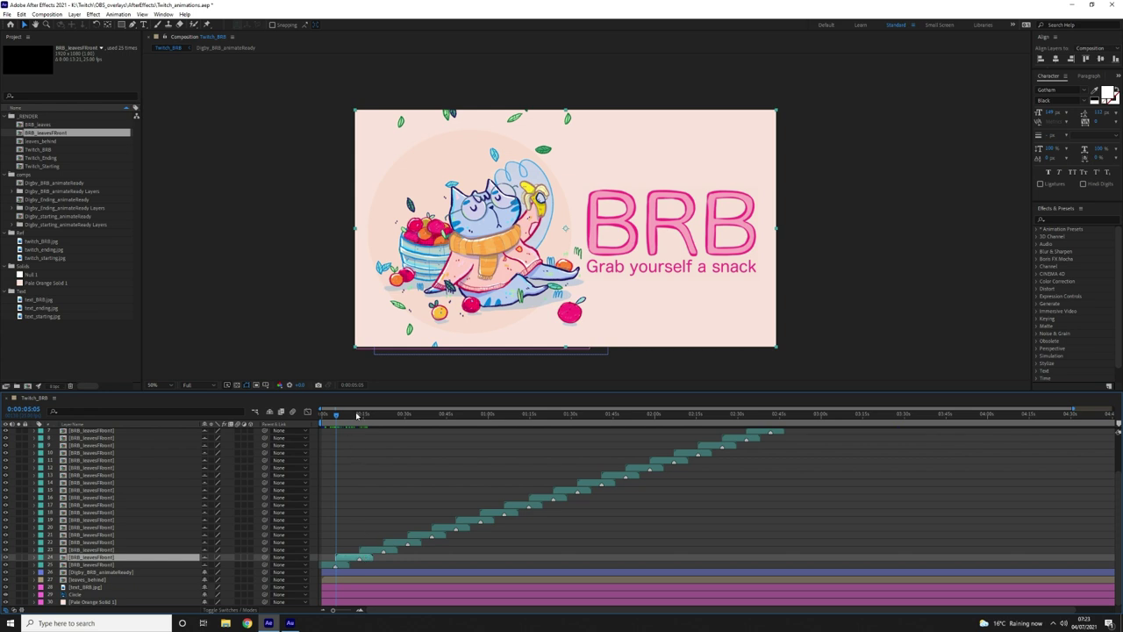
key(space)
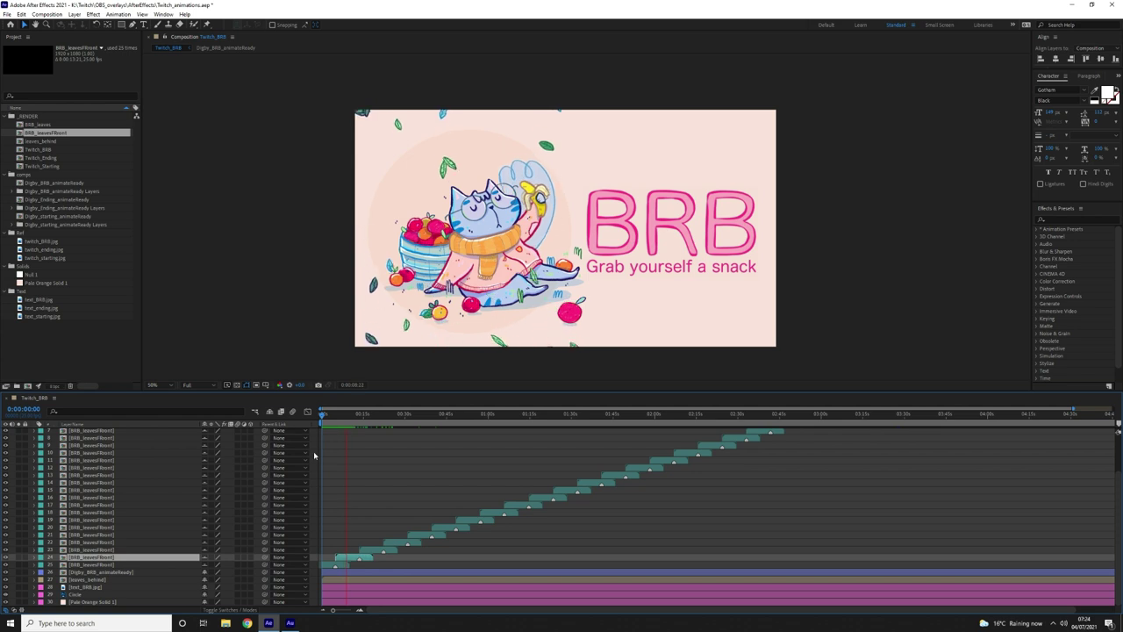
key(space)
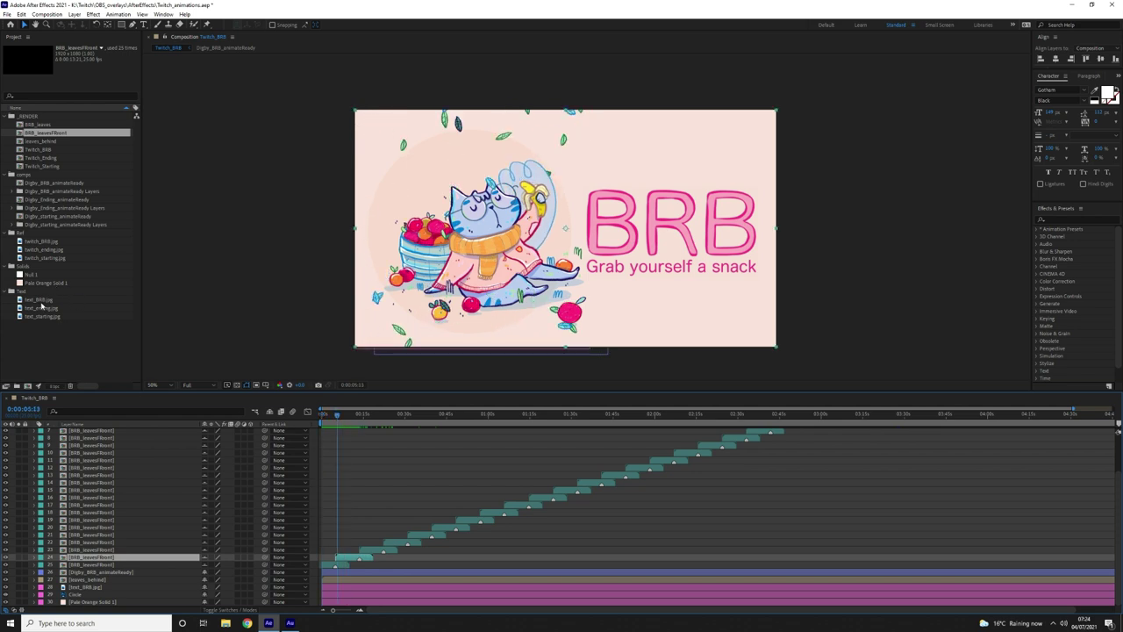
Place twitch_ending.jpg as the top layer of Twitch_BRB to view it, and replace it with twitch_starting.jpg.
click(41, 301)
click(42, 308)
drag(44, 249, 102, 427)
click(346, 418)
mouse_move(349, 428)
mouse_down()
mouse_move(416, 440)
mouse_move(355, 437)
mouse_up()
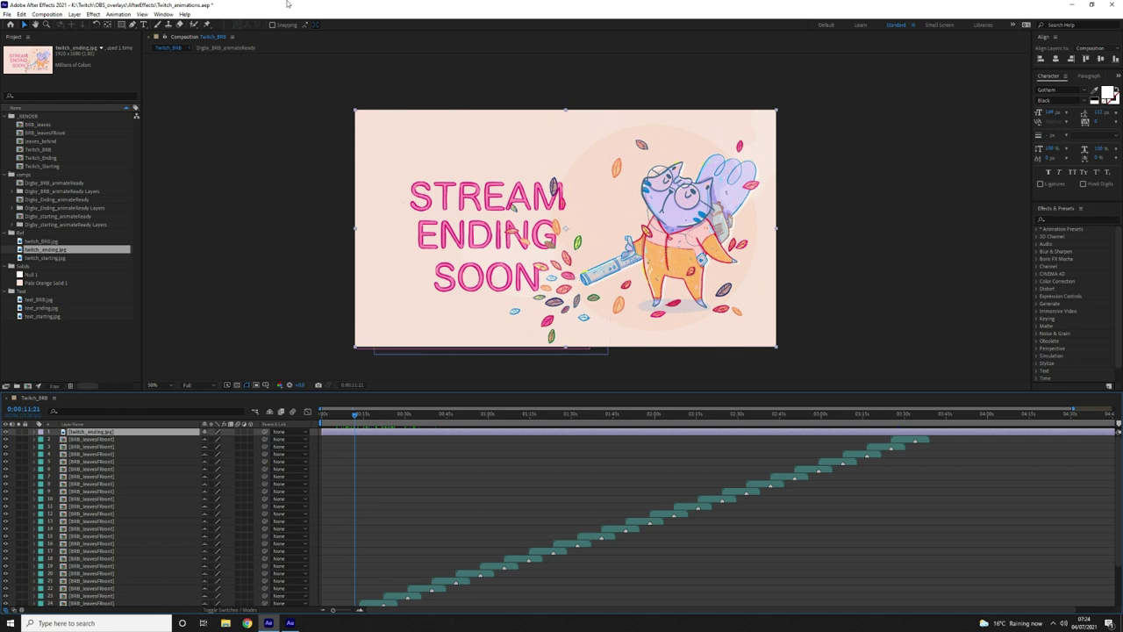
drag(58, 261, 95, 433)
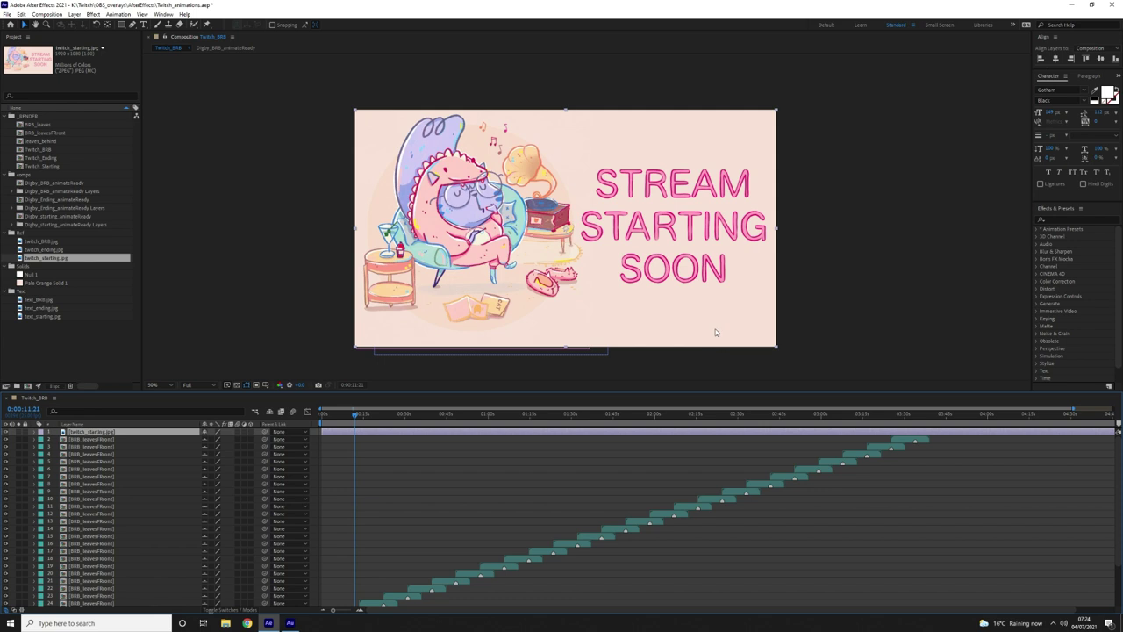
Hide and delete the twitch_starting.jpg layer, and preview the BRB animation from the start.
click(6, 432)
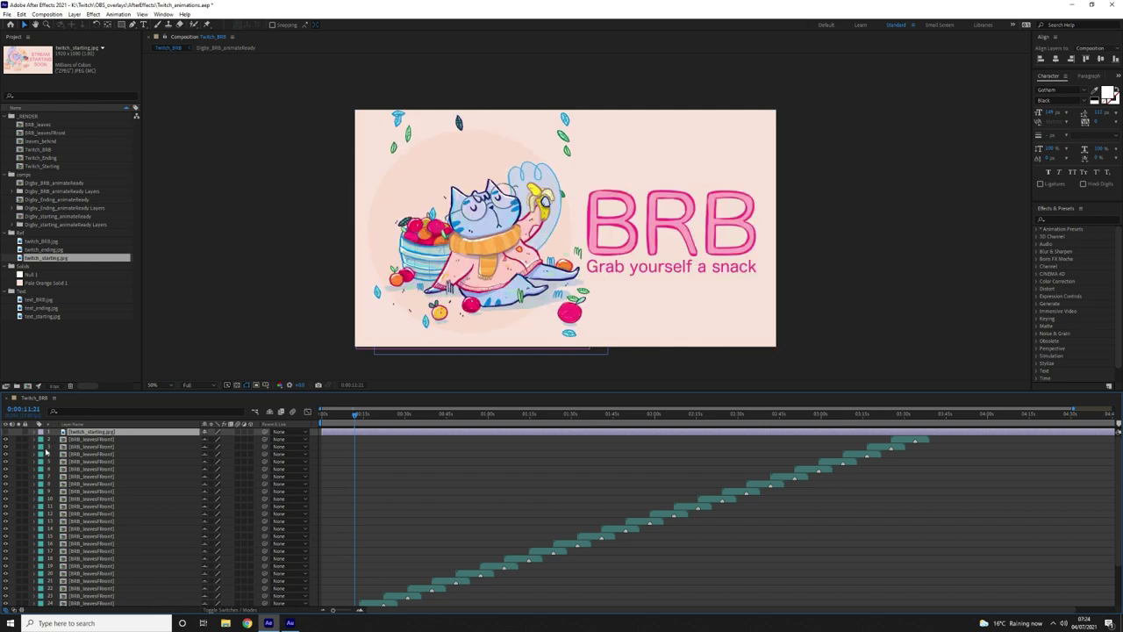
click(91, 439)
click(96, 431)
key(Delete)
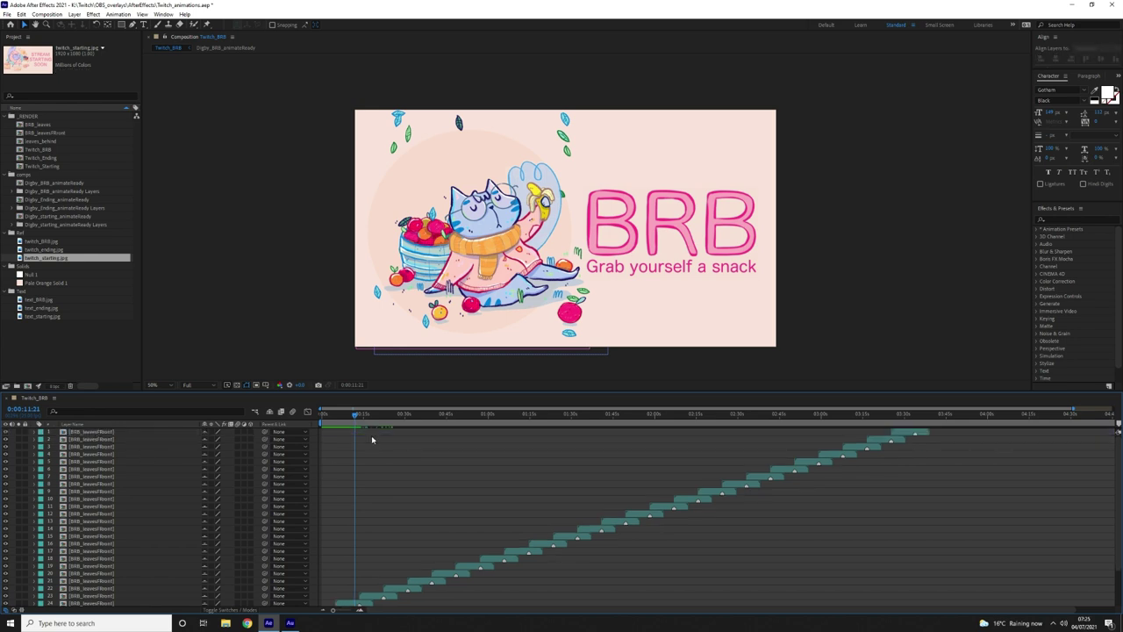
key(space)
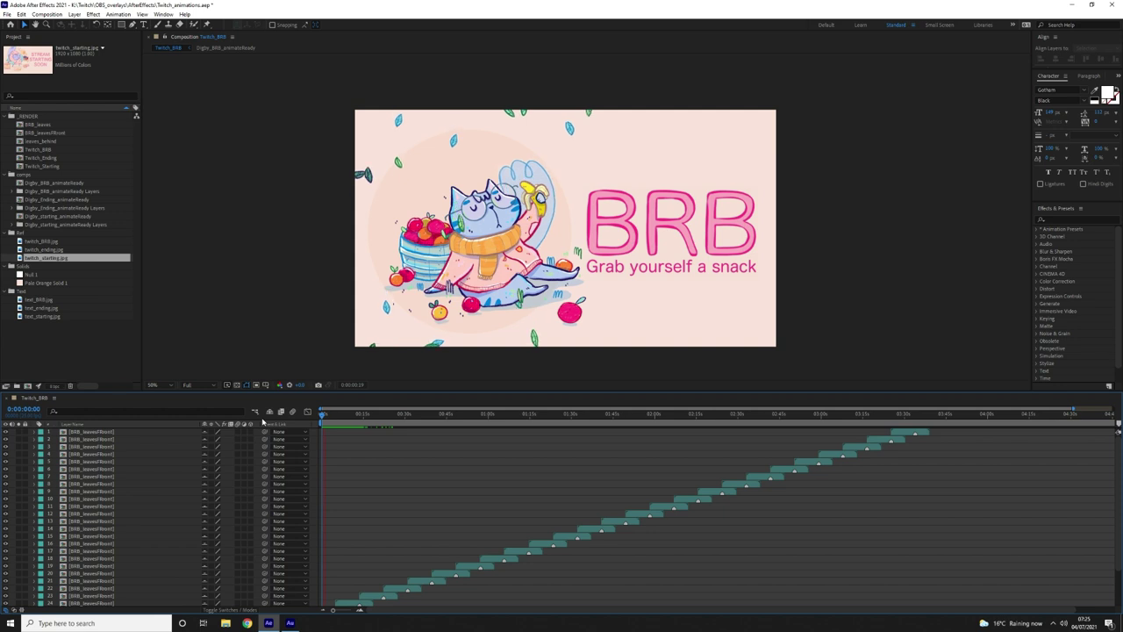